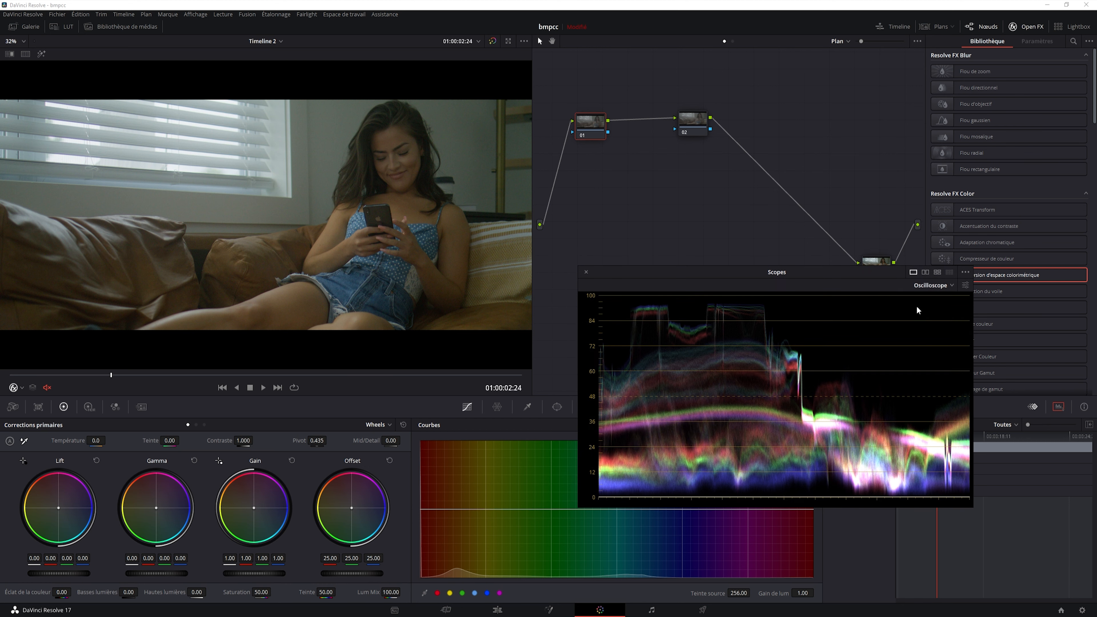
# Set the scopes to Parade and shift node 01's Lift slightly toward blue, giving 0.01 in the blue channel
pyautogui.click(942, 300)
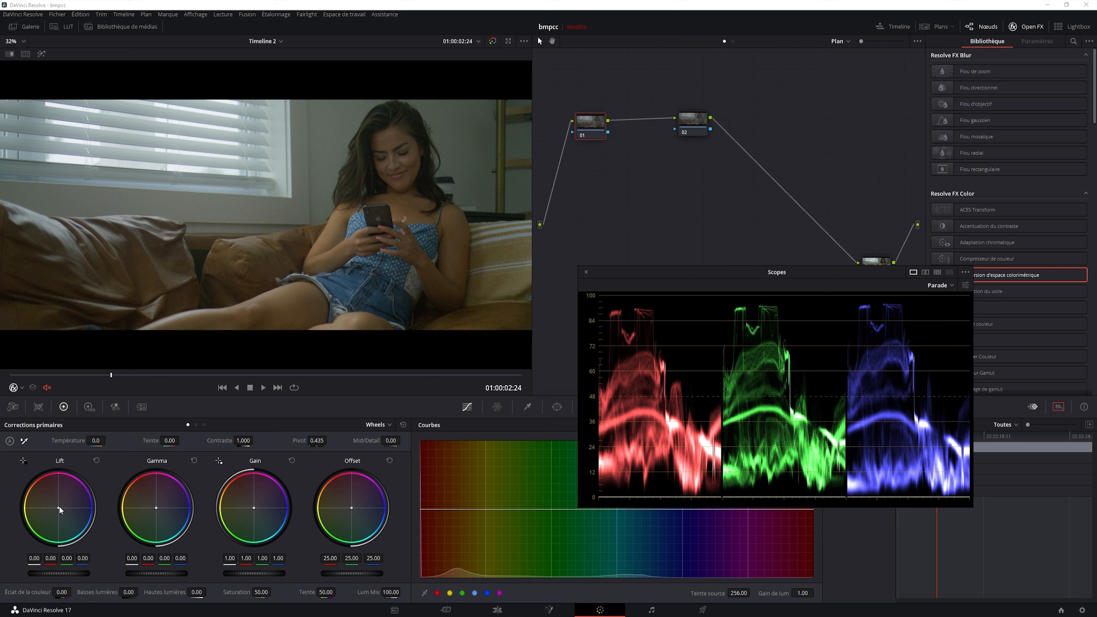
pyautogui.moveTo(59, 509); pyautogui.dragTo(61, 509)
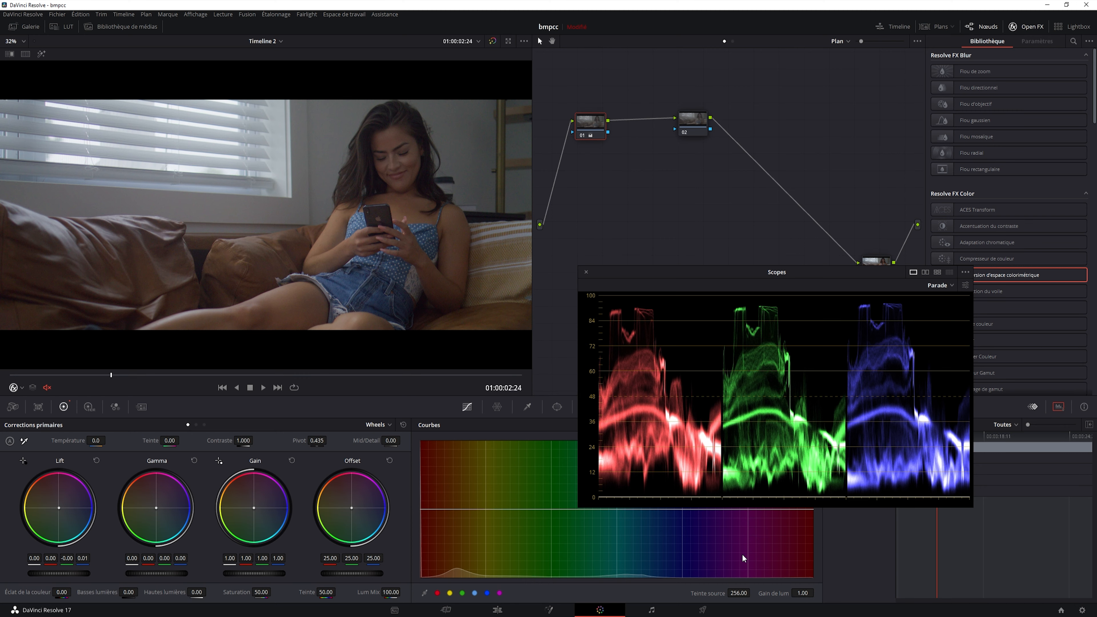
# Enlarge the scopes window and compare the image with node 01 disabled and enabled
pyautogui.moveTo(973, 506); pyautogui.dragTo(1055, 555)
pyautogui.moveTo(818, 269); pyautogui.dragTo(753, 160)
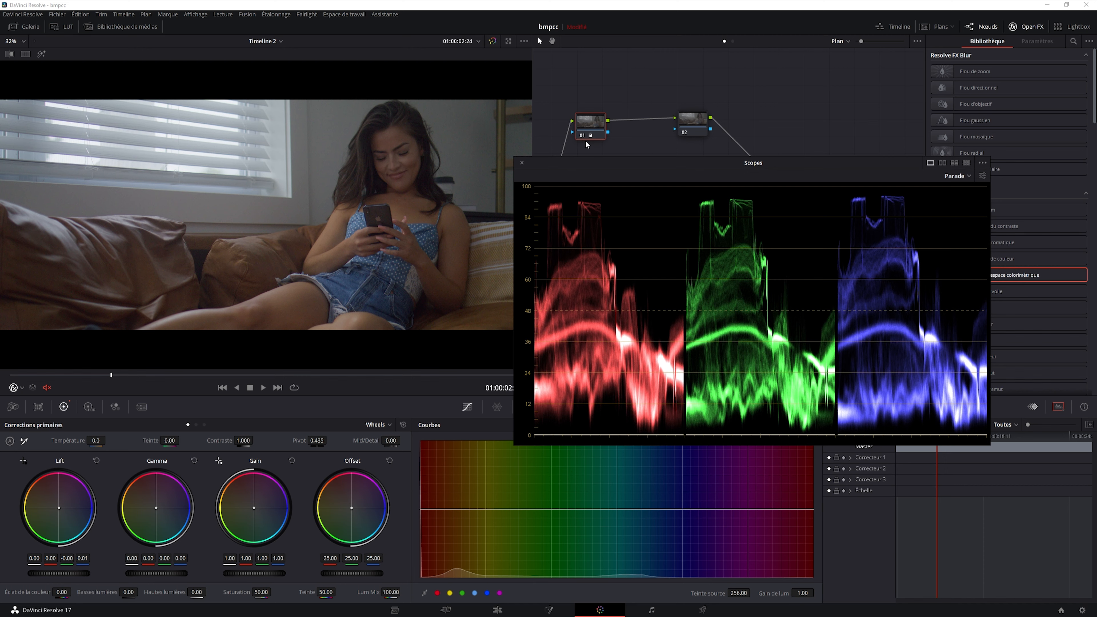
pyautogui.hotkey('ctrl', 'd')
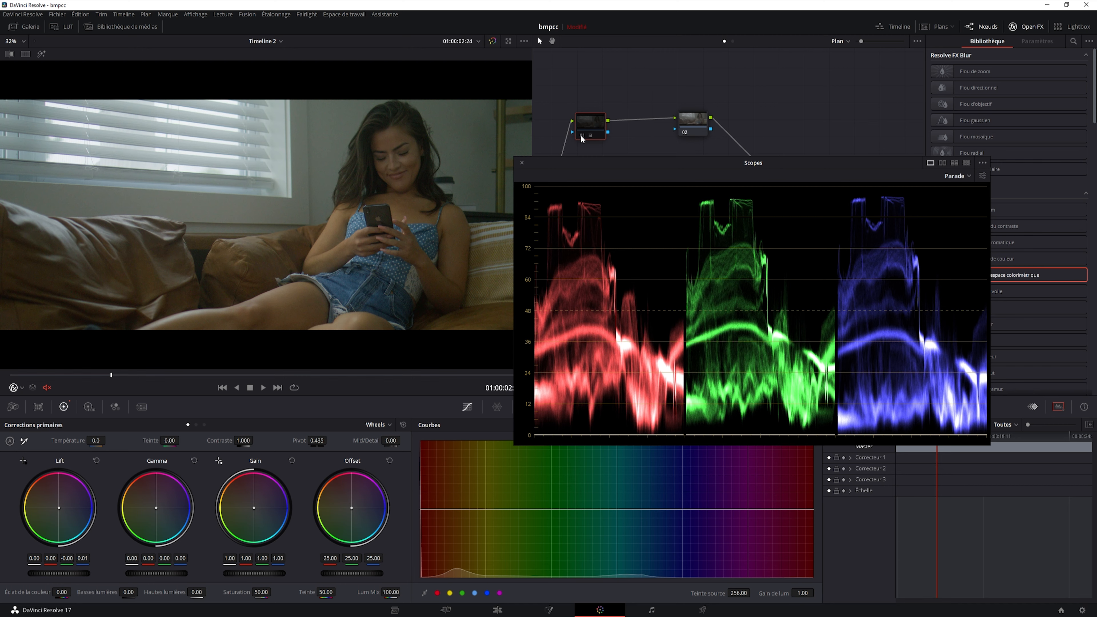
pyautogui.hotkey('ctrl', 'd')
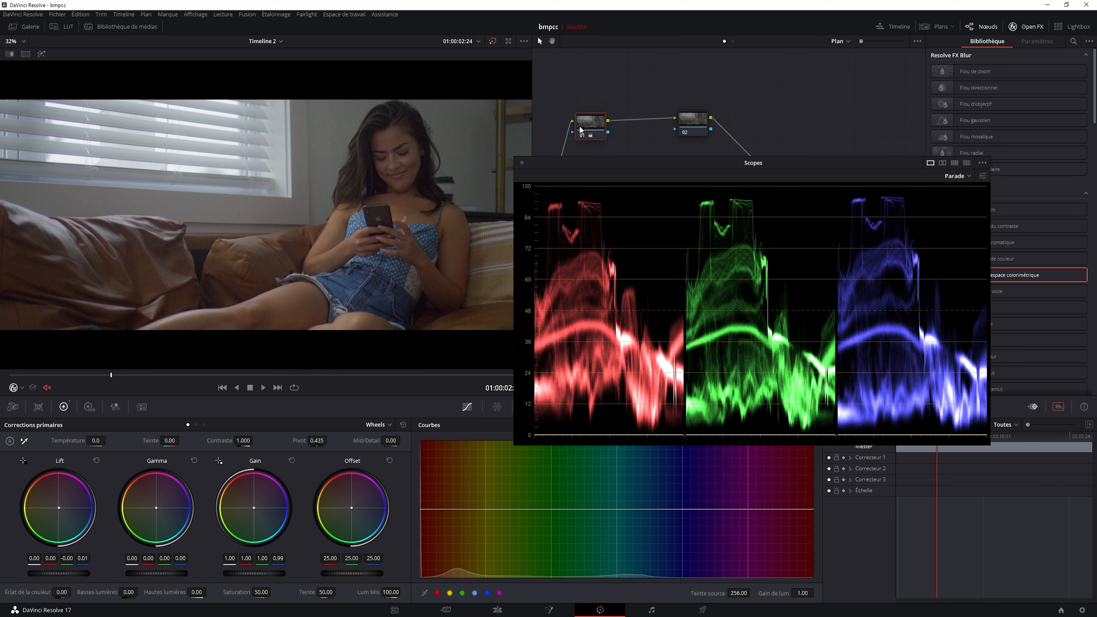
# Dock the scopes again and label node 01 "wb"
pyautogui.rightClick(583, 136)
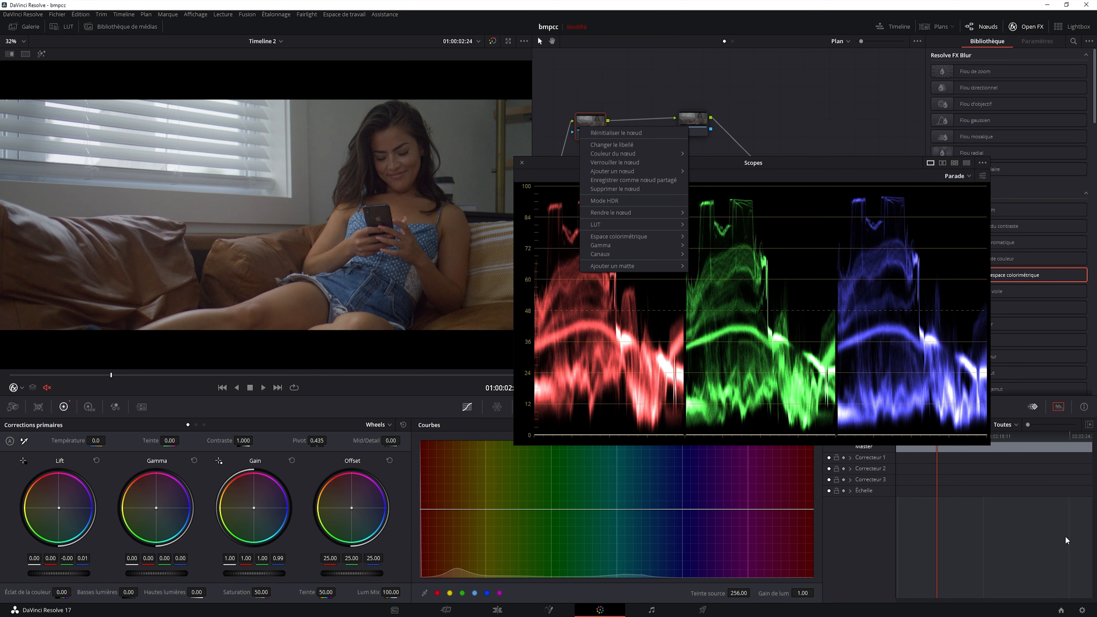
pyautogui.click(1058, 406)
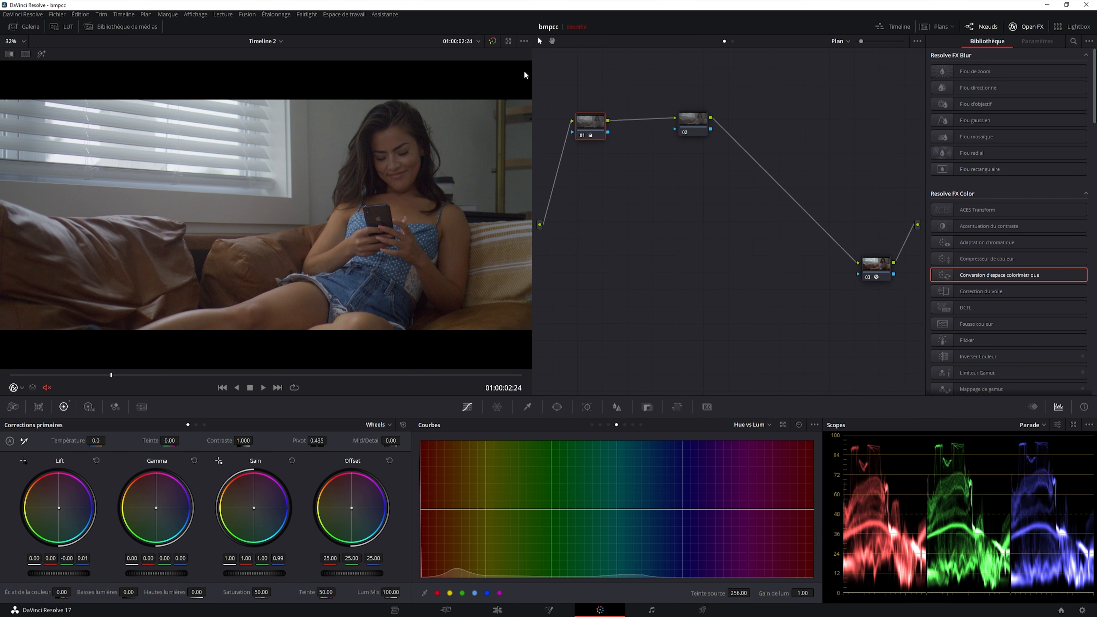
pyautogui.rightClick(590, 121)
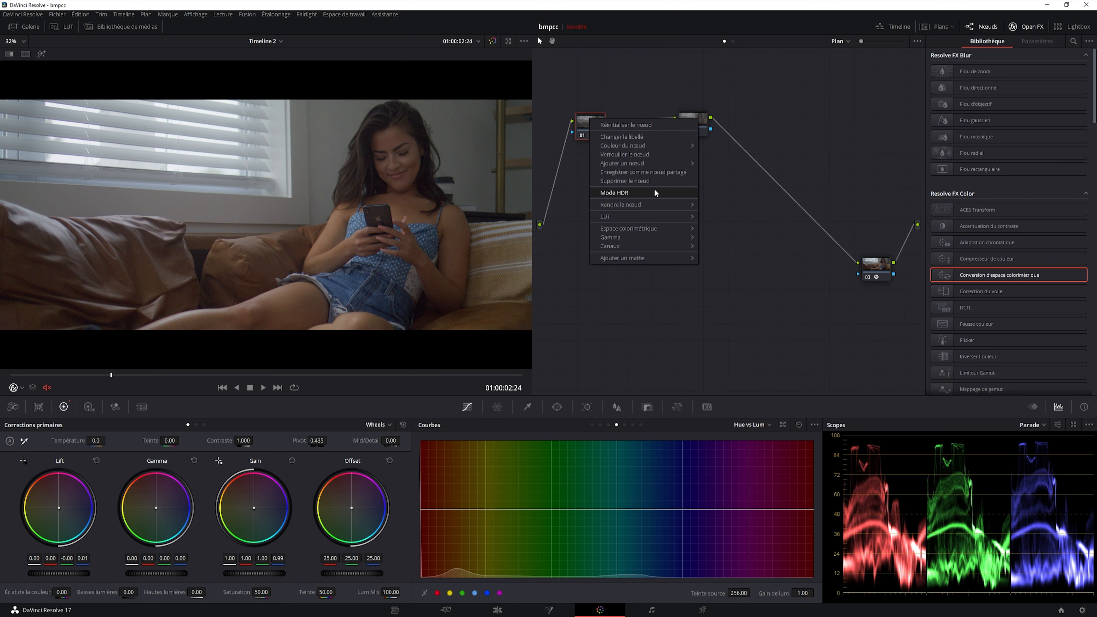
pyautogui.click(642, 137)
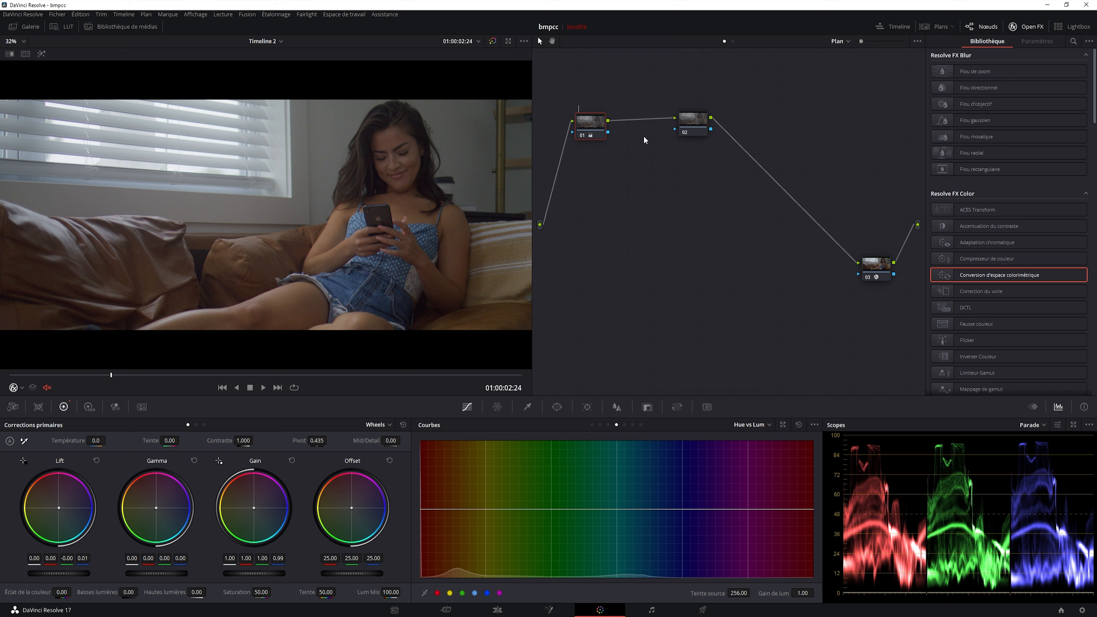
pyautogui.write('wb')
# Place node 02 closer to the wb node and set its contrast to 1.072
pyautogui.moveTo(701, 122); pyautogui.dragTo(658, 126)
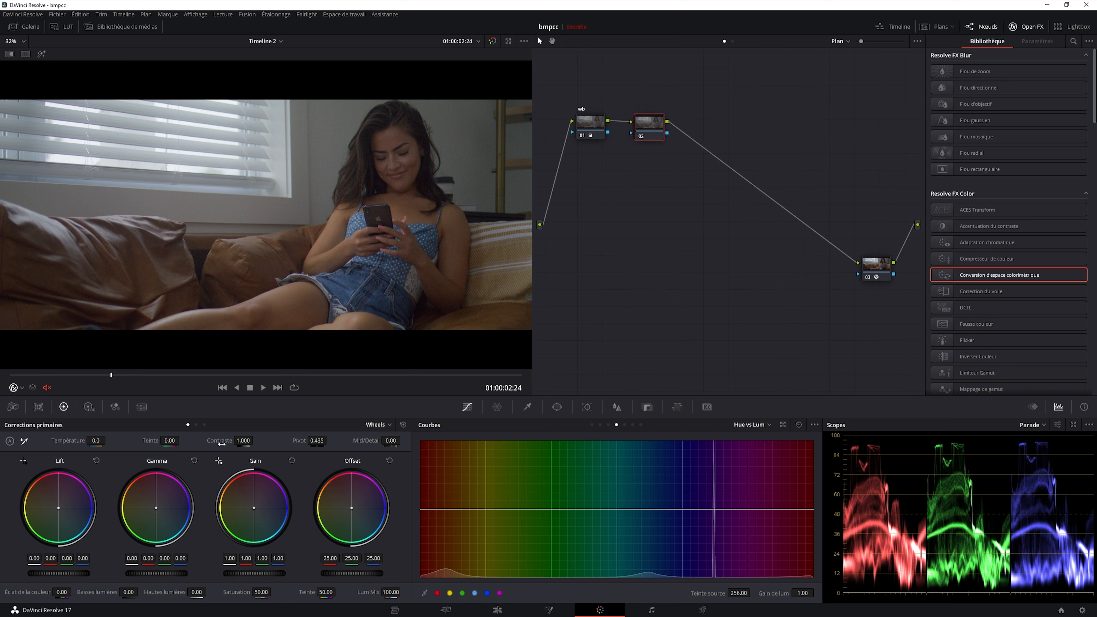
pyautogui.moveTo(219, 440); pyautogui.dragTo(242, 440)
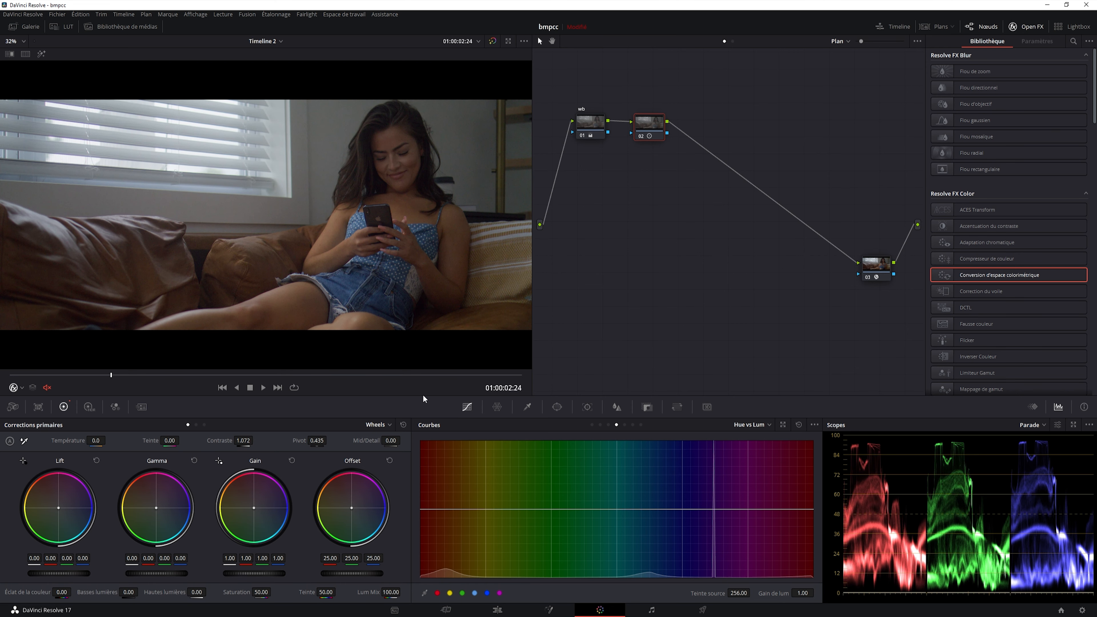
# Slightly lower the shadows on node 02's custom curve and float the parade scope clear of the curve
pyautogui.click(592, 424)
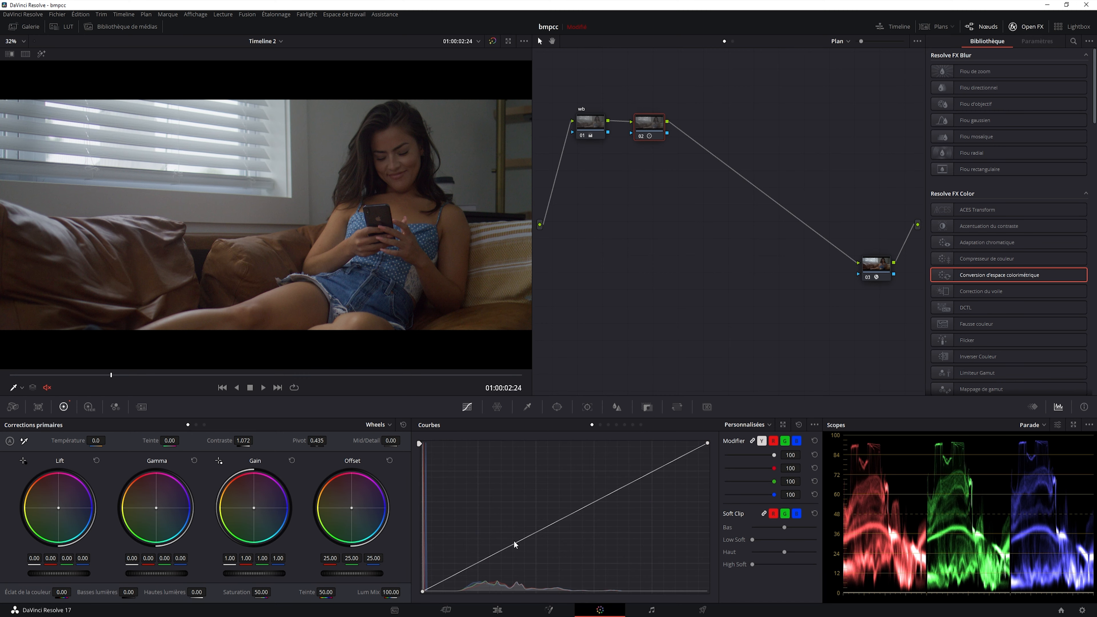
pyautogui.moveTo(468, 567); pyautogui.dragTo(477, 564)
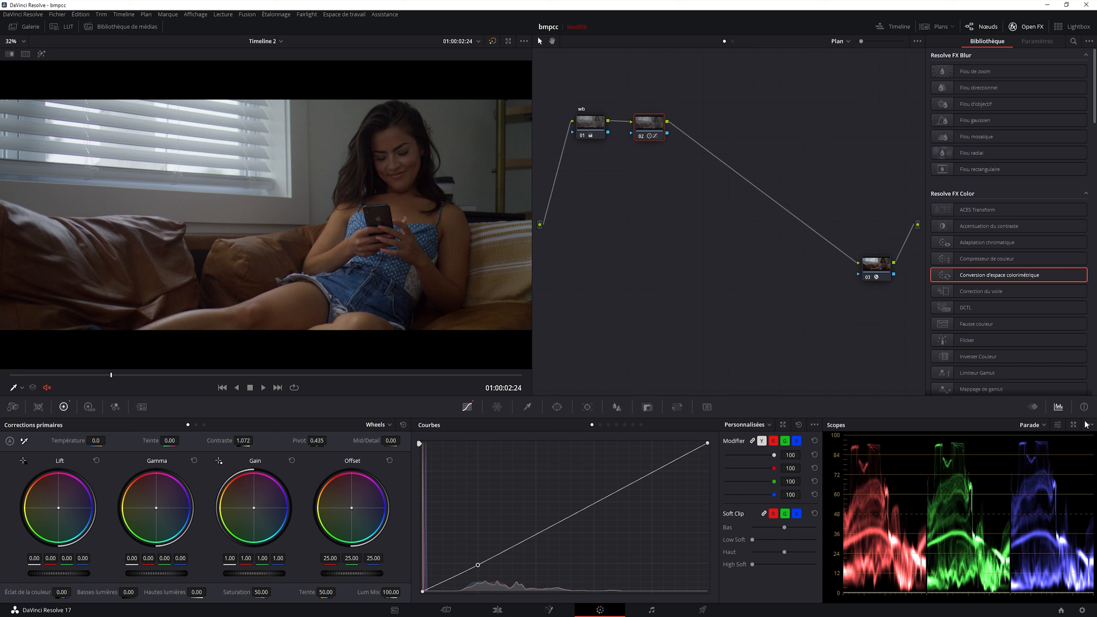
pyautogui.click(1073, 425)
pyautogui.moveTo(774, 159); pyautogui.dragTo(824, 214)
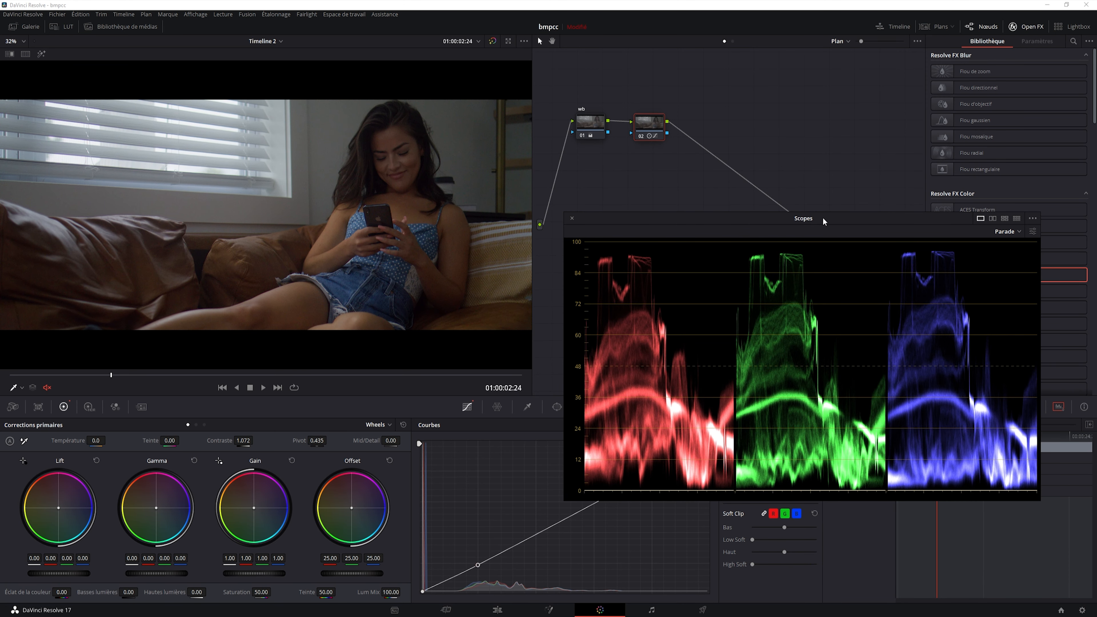
pyautogui.moveTo(823, 219); pyautogui.dragTo(839, 241)
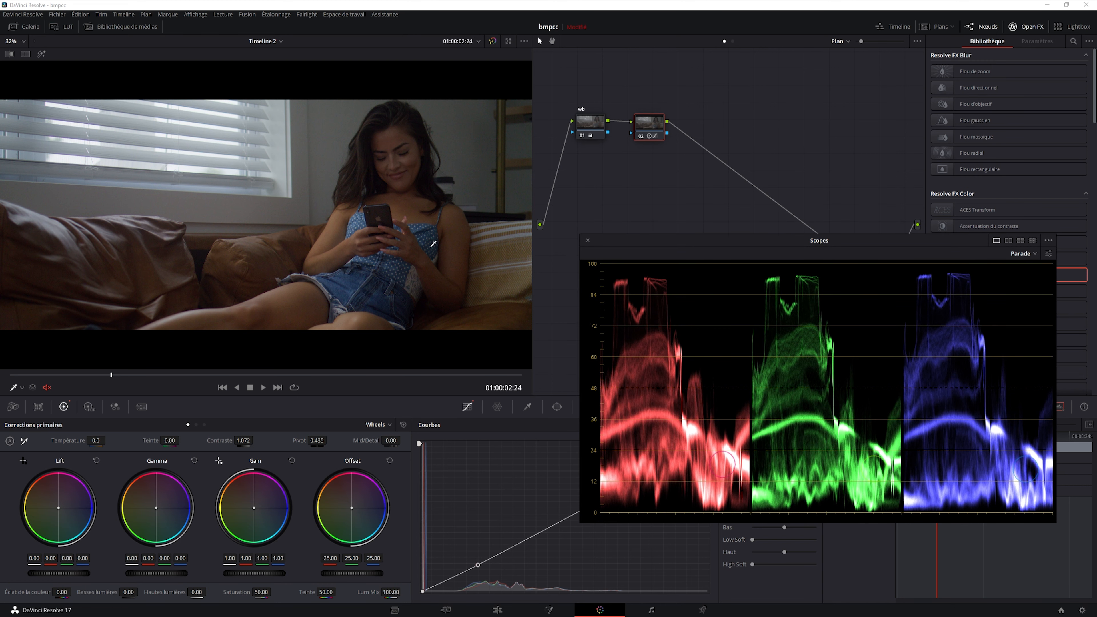
pyautogui.moveTo(799, 240); pyautogui.dragTo(791, 105)
# Try an S-curve on node 02 with lowered shadows and raised highlights, and reset the curve
pyautogui.moveTo(478, 565)
pyautogui.mouseDown()
pyautogui.moveTo(480, 580)
pyautogui.moveTo(477, 567)
pyautogui.mouseUp()
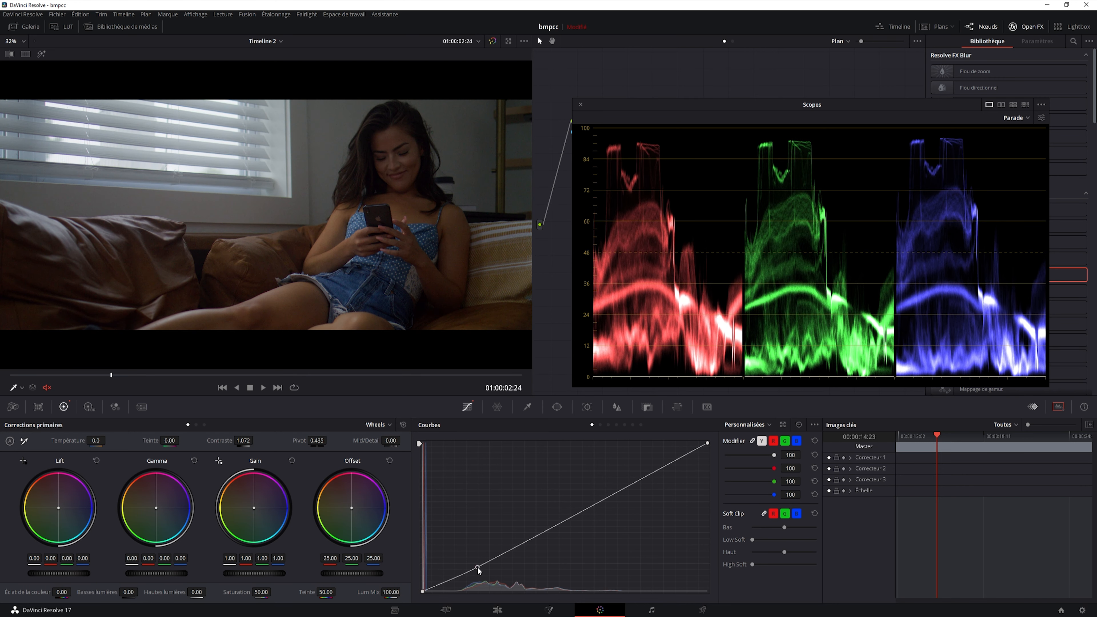
pyautogui.moveTo(636, 482); pyautogui.dragTo(627, 472)
pyautogui.moveTo(478, 564); pyautogui.dragTo(478, 565)
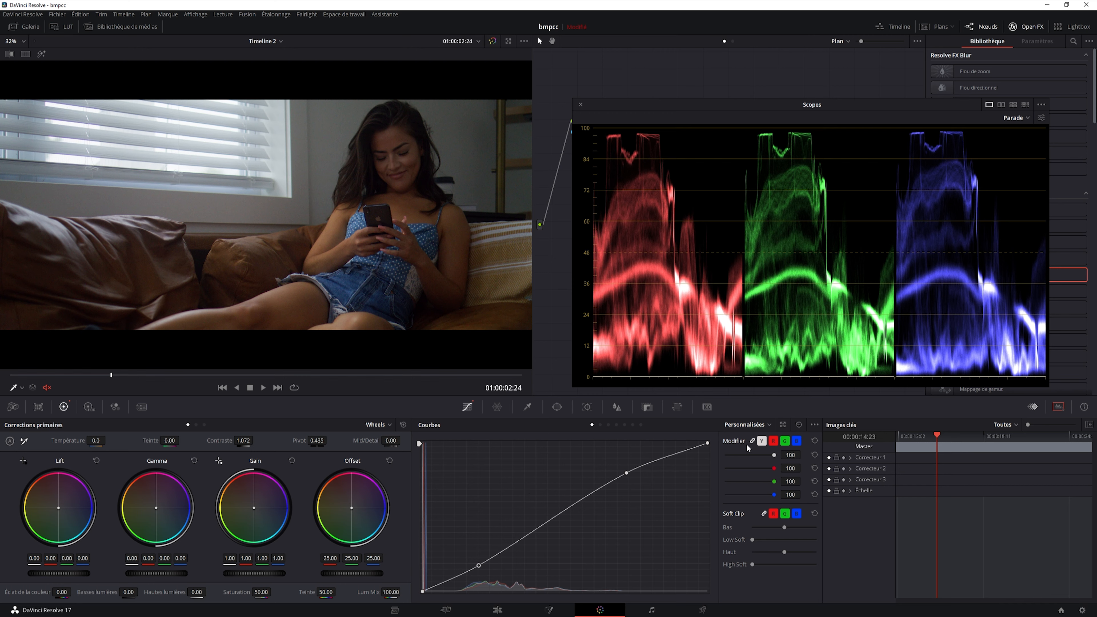
pyautogui.click(798, 425)
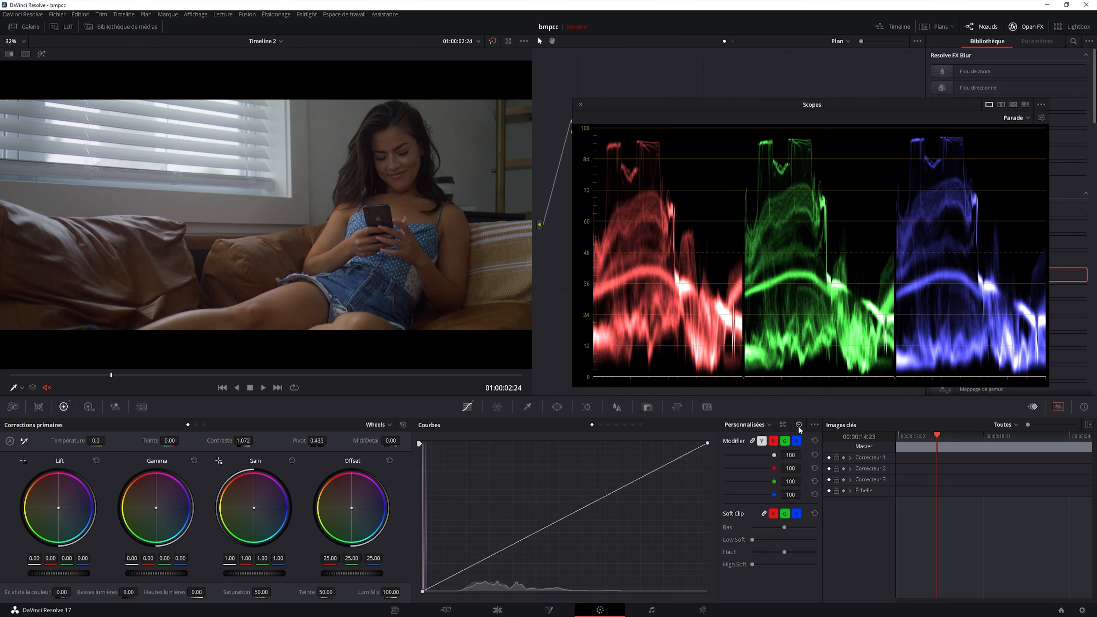
# Enable editable spline handles on node 02's custom curve and shape an S-curve with the two endpoint handles
pyautogui.click(814, 425)
pyautogui.click(831, 479)
pyautogui.moveTo(613, 490); pyautogui.dragTo(607, 465)
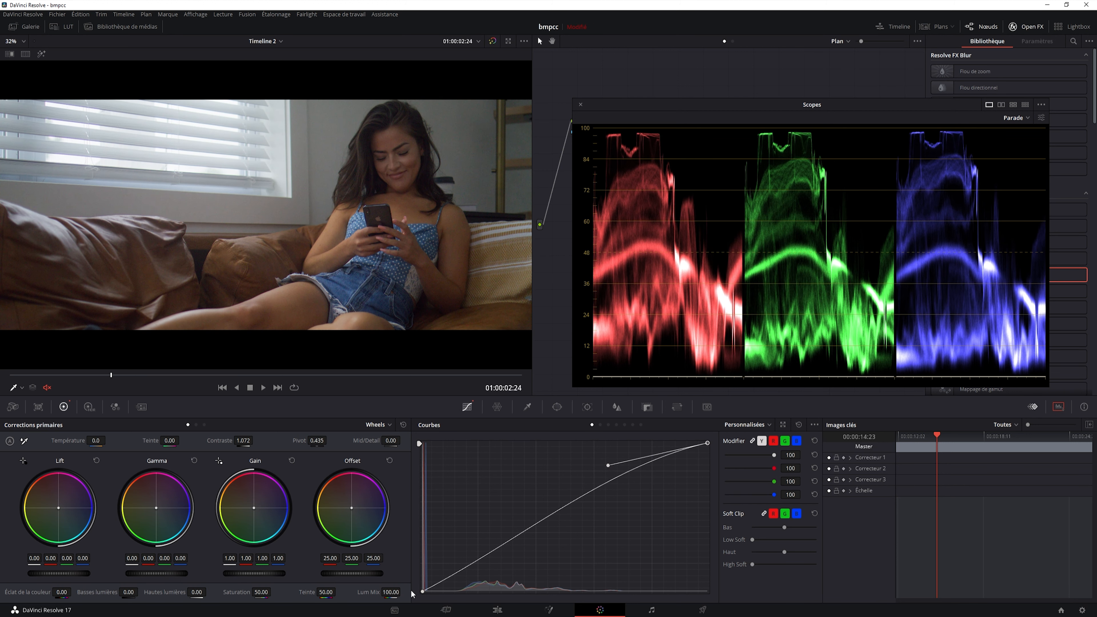
pyautogui.moveTo(515, 543); pyautogui.dragTo(538, 560)
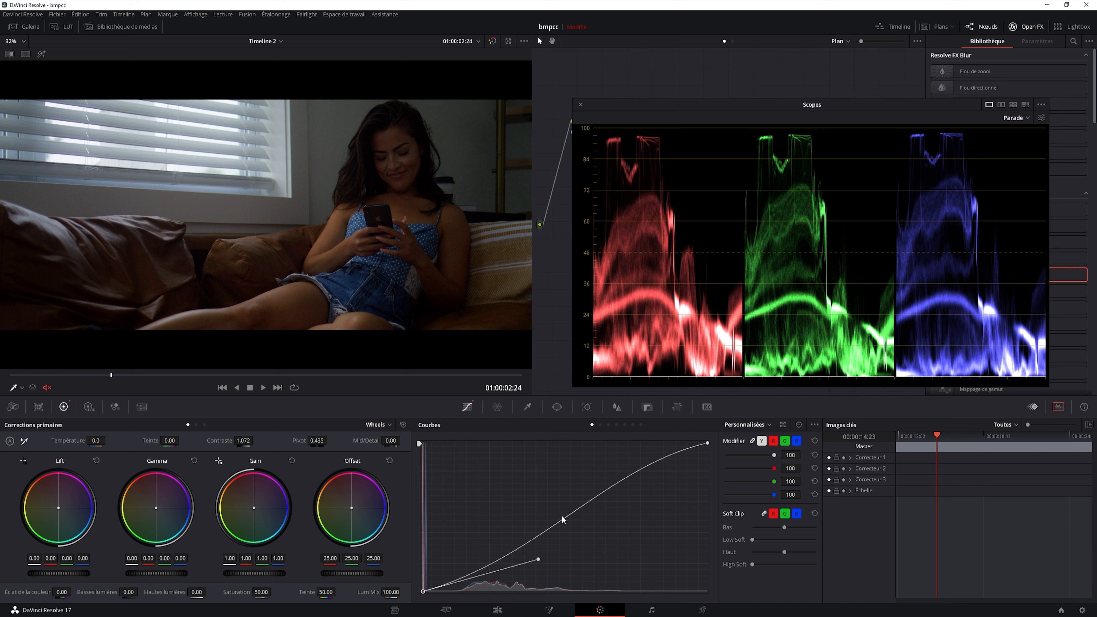
# Uncover the node graph and compare the image with node 02's contrast grade disabled and enabled
pyautogui.moveTo(807, 104); pyautogui.dragTo(775, 168)
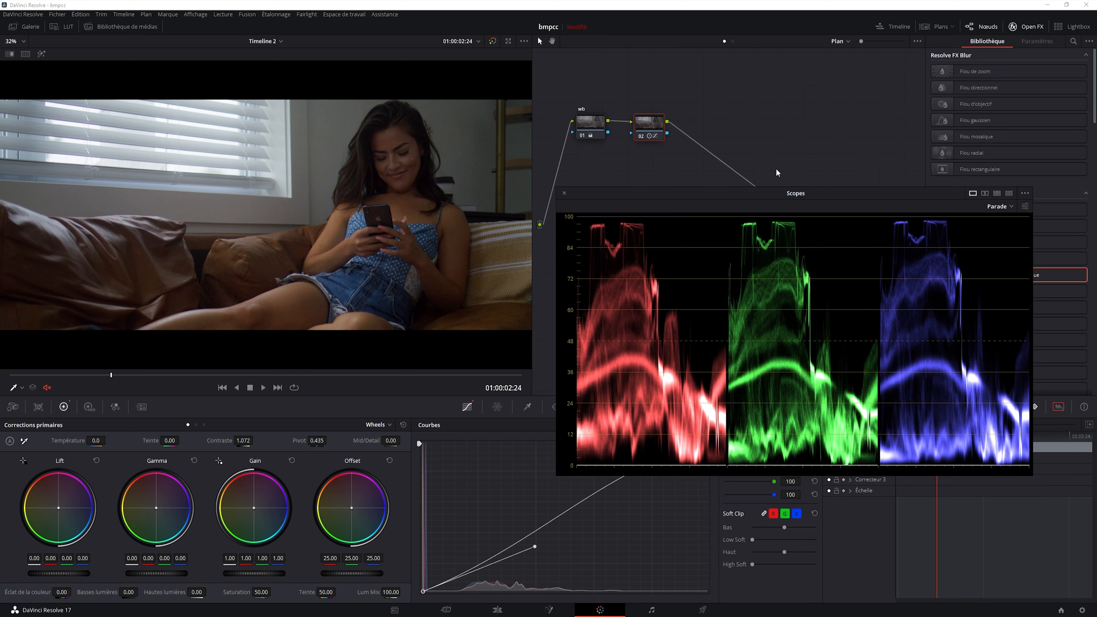
pyautogui.hotkey('ctrl', 'd')
pyautogui.hotkey('ctrl', 'd')
pyautogui.hotkey('ctrl', 'd')
pyautogui.hotkey('ctrl', 'd')
# Add a serial node after node 02, uncover it in the graph, and slightly adjust its master Lift
pyautogui.hotkey('alt', 's')
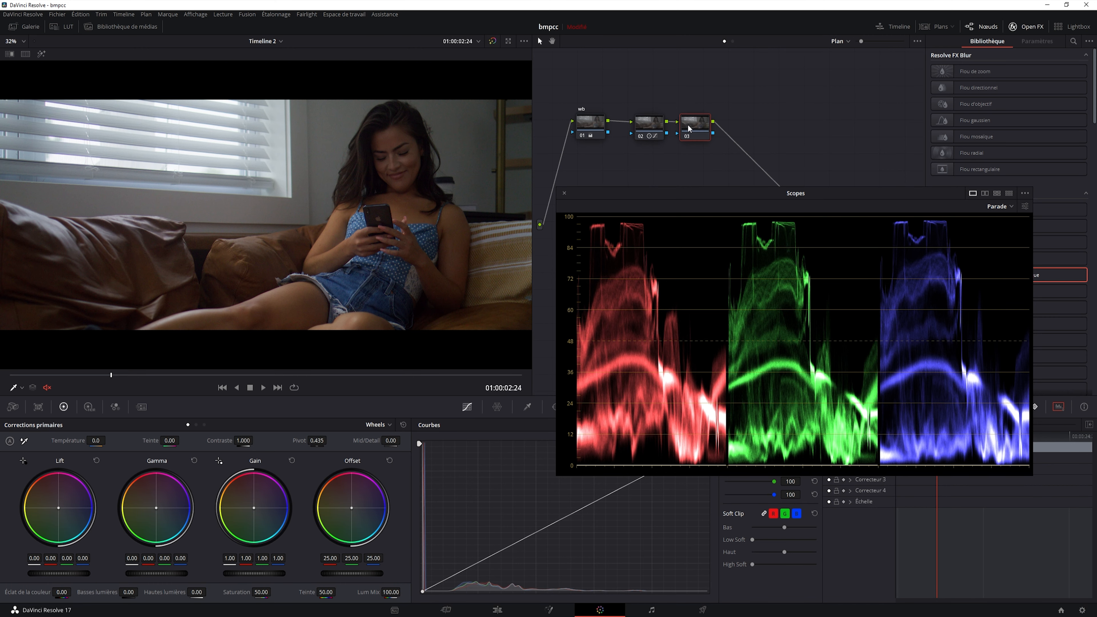
pyautogui.moveTo(797, 192); pyautogui.dragTo(855, 155)
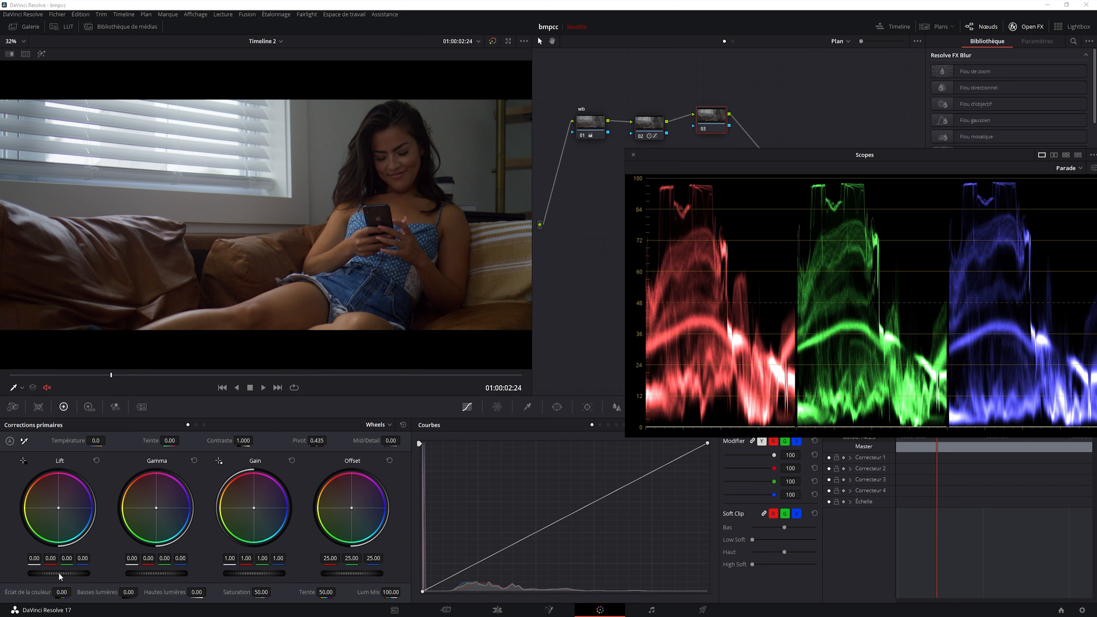
pyautogui.moveTo(59, 573)
pyautogui.mouseDown()
pyautogui.moveTo(70, 573)
pyautogui.moveTo(58, 572)
pyautogui.mouseUp()
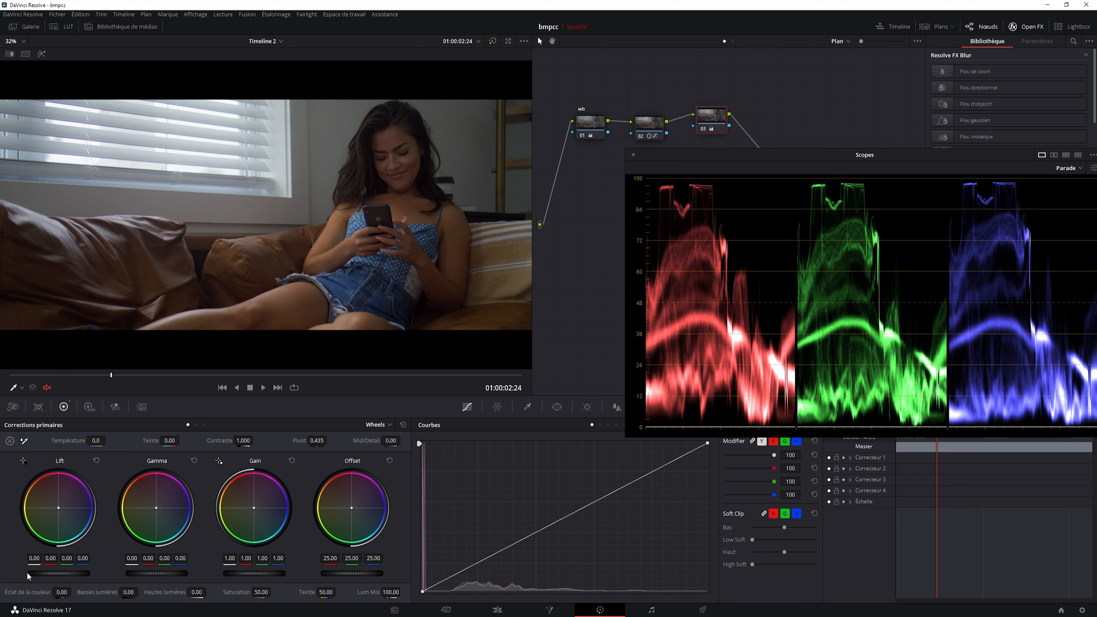
# Try the Log wheels on node 03 with Basses Lum at -0.02, reset them, and return to the primary Wheels
pyautogui.click(366, 425)
pyautogui.click(374, 452)
pyautogui.moveTo(66, 570); pyautogui.dragTo(65, 570)
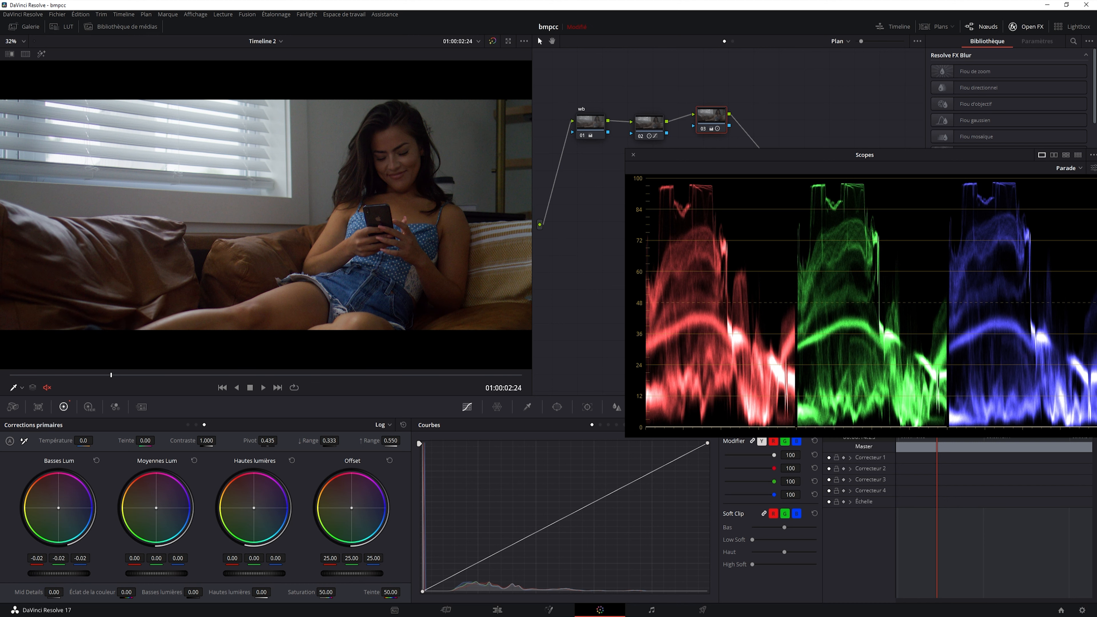
pyautogui.click(96, 462)
pyautogui.click(382, 425)
pyautogui.click(394, 438)
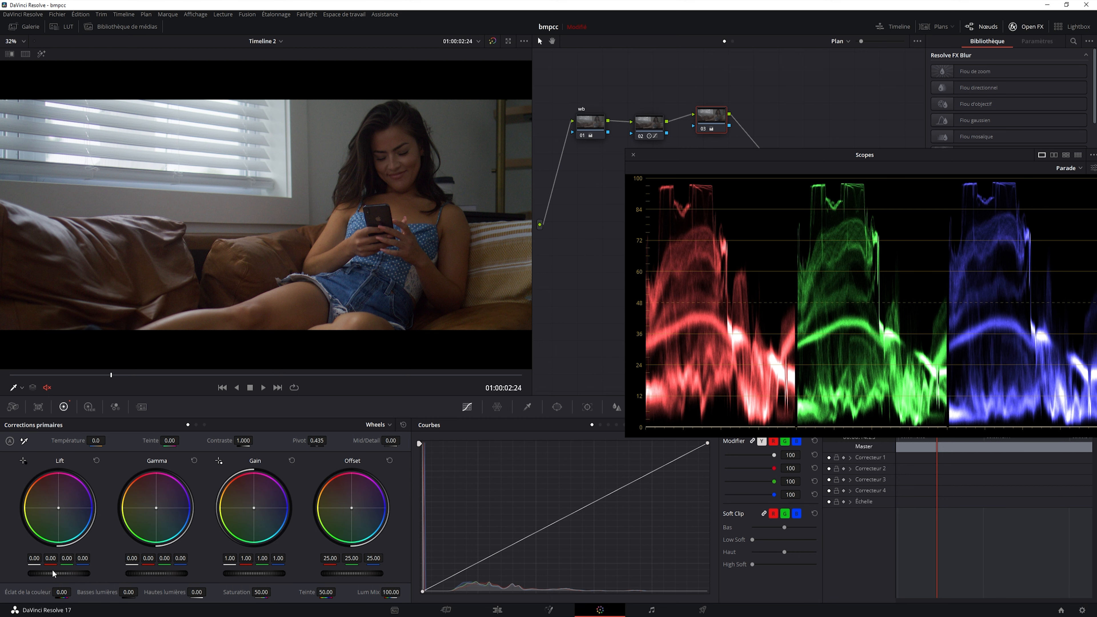
# Try node 03's Lift at 0.01, a slight Gamma change and Gain at 1.98, resetting each wheel
pyautogui.moveTo(54, 578); pyautogui.dragTo(35, 578)
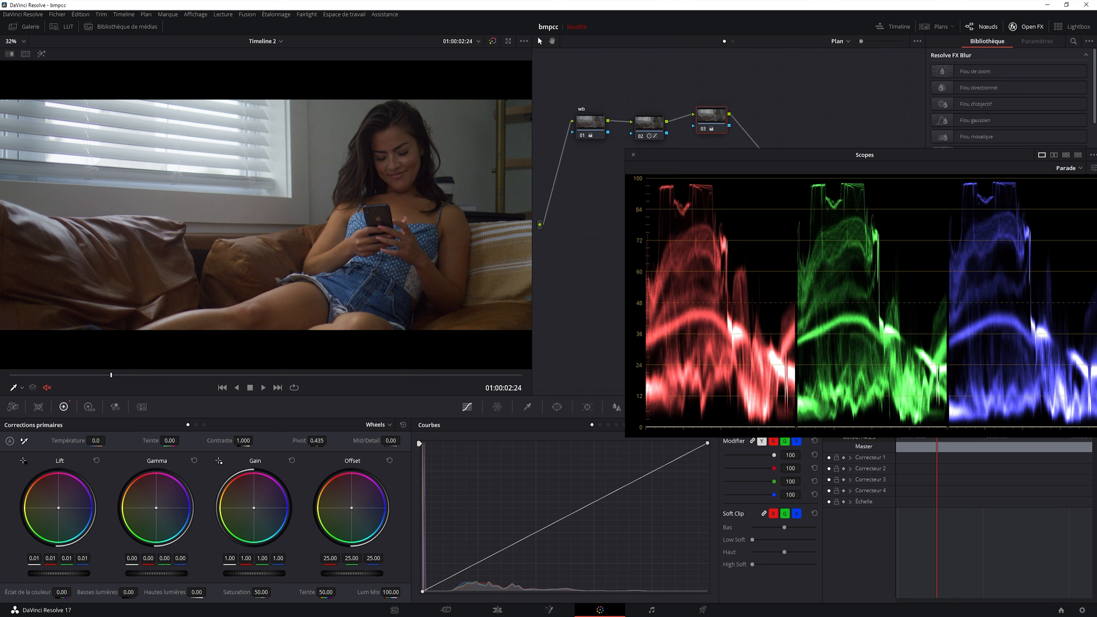
pyautogui.moveTo(156, 573)
pyautogui.mouseDown()
pyautogui.moveTo(121, 572)
pyautogui.moveTo(155, 573)
pyautogui.mouseUp()
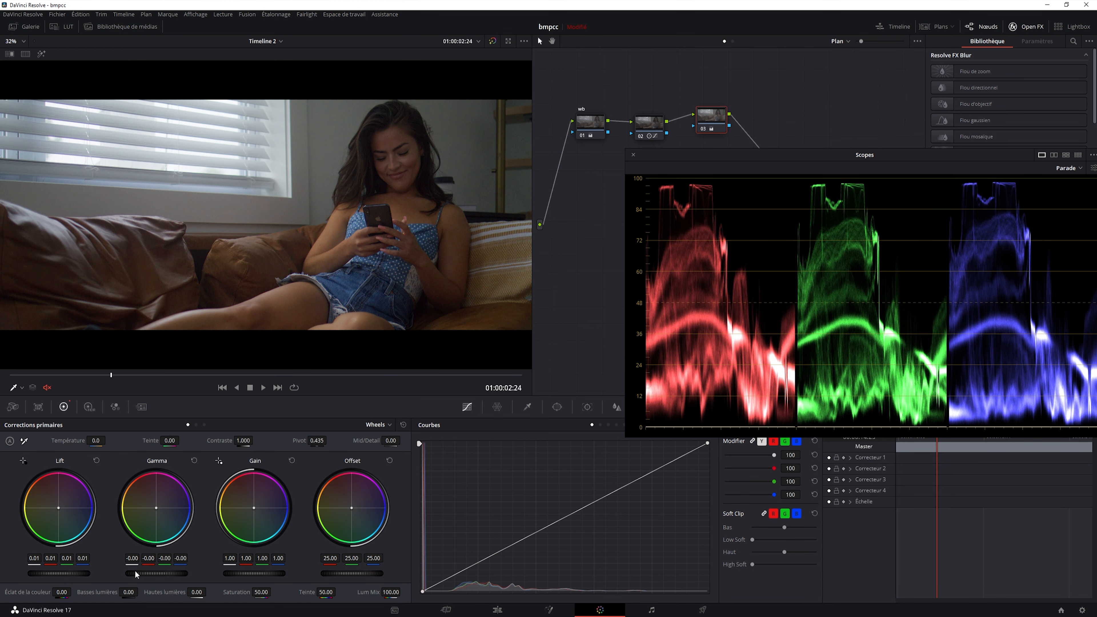
pyautogui.click(195, 461)
pyautogui.moveTo(254, 573); pyautogui.dragTo(265, 534)
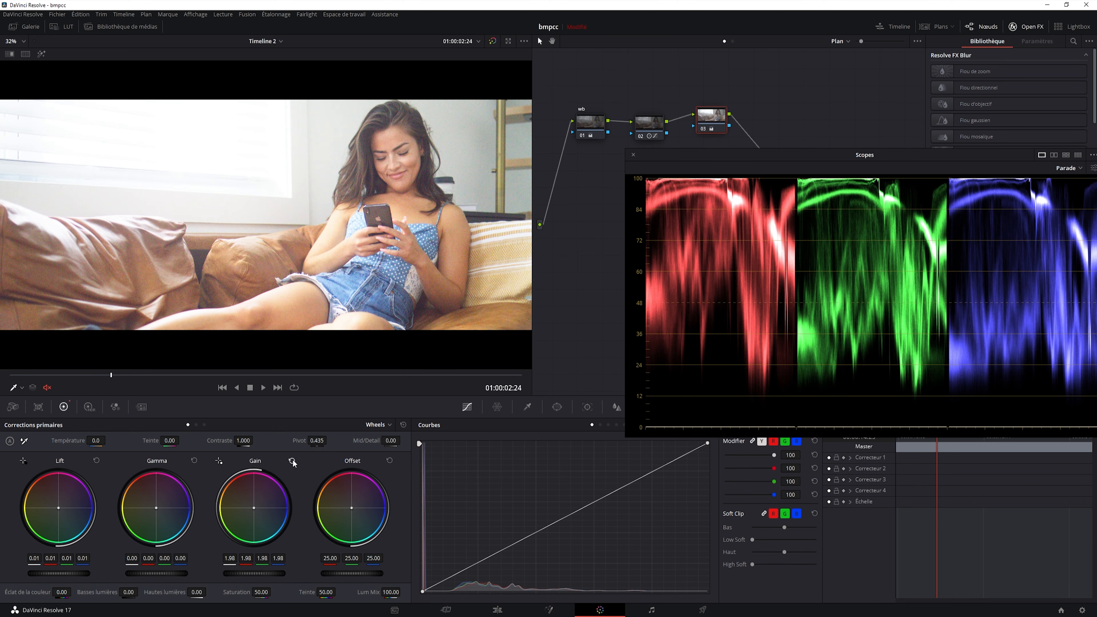
pyautogui.click(293, 460)
pyautogui.moveTo(65, 573); pyautogui.dragTo(34, 566)
pyautogui.click(101, 462)
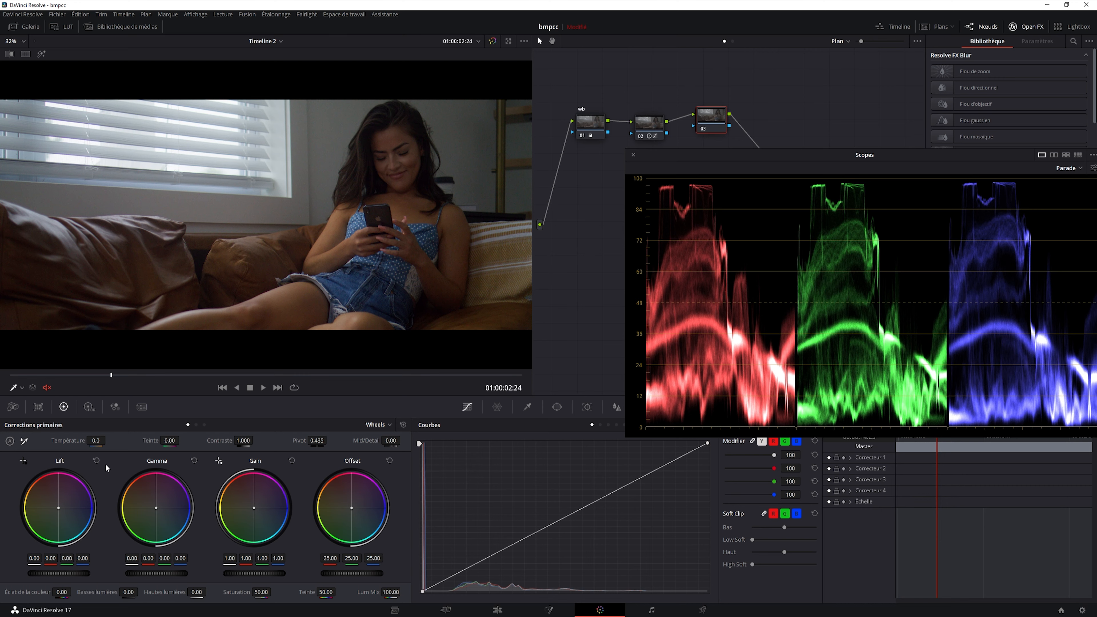
# Balance node 03's exposure with a slightly lowered Lift, Gamma at 0.01 and Gain at 0.94
pyautogui.moveTo(68, 574); pyautogui.dragTo(65, 575)
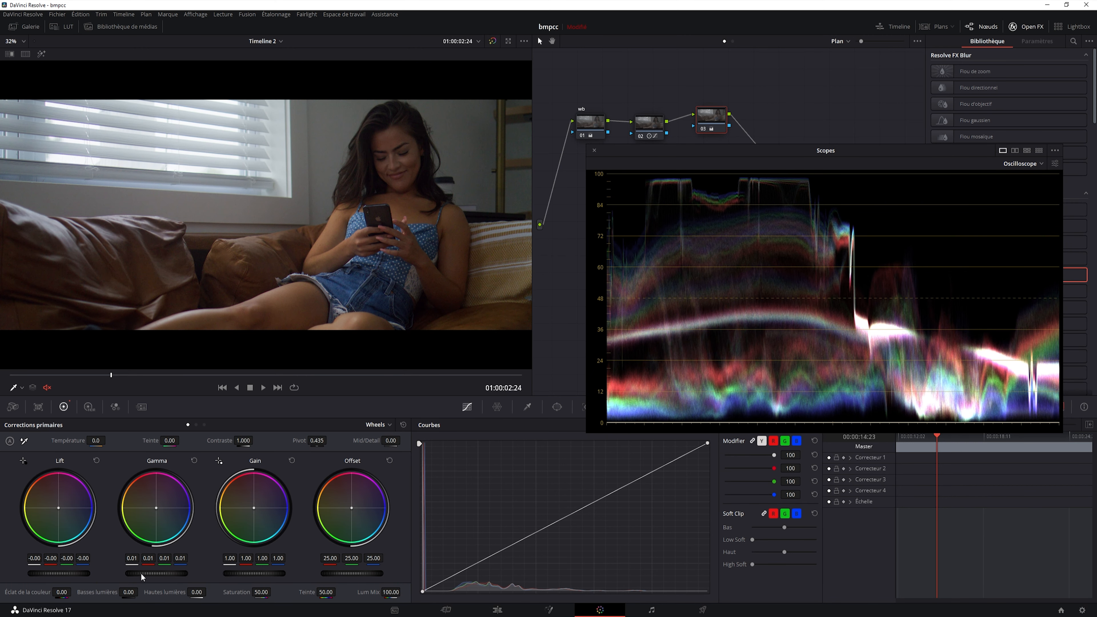
pyautogui.moveTo(262, 571); pyautogui.dragTo(246, 571)
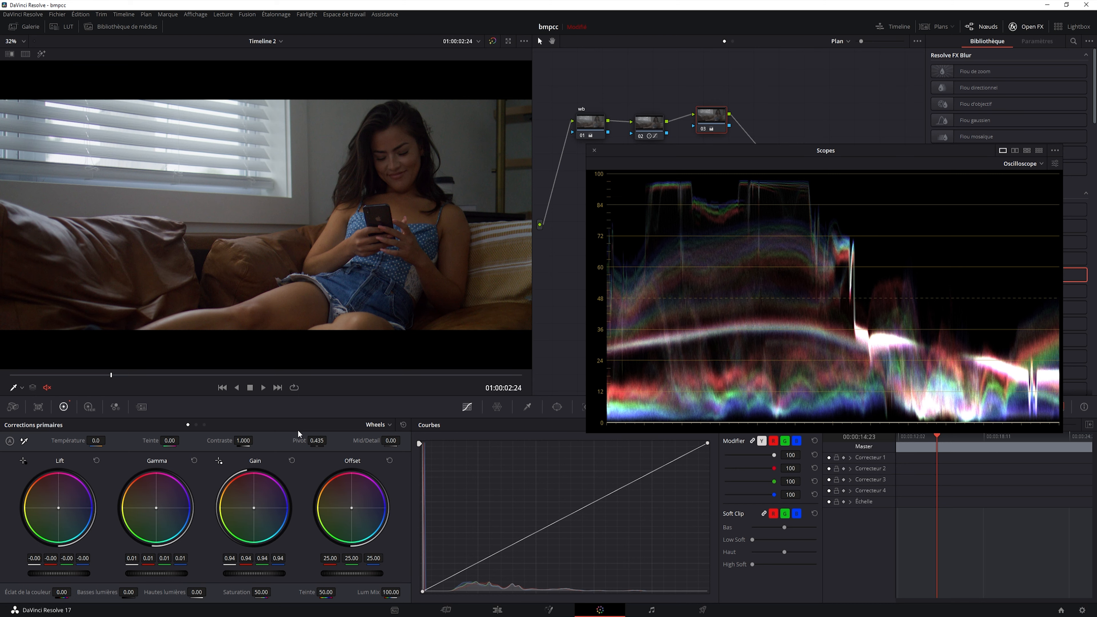
# Review the clip full screen from 01:00:03:05 and bypass all grades to compare it with the original footage
pyautogui.moveTo(62, 379); pyautogui.dragTo(120, 379)
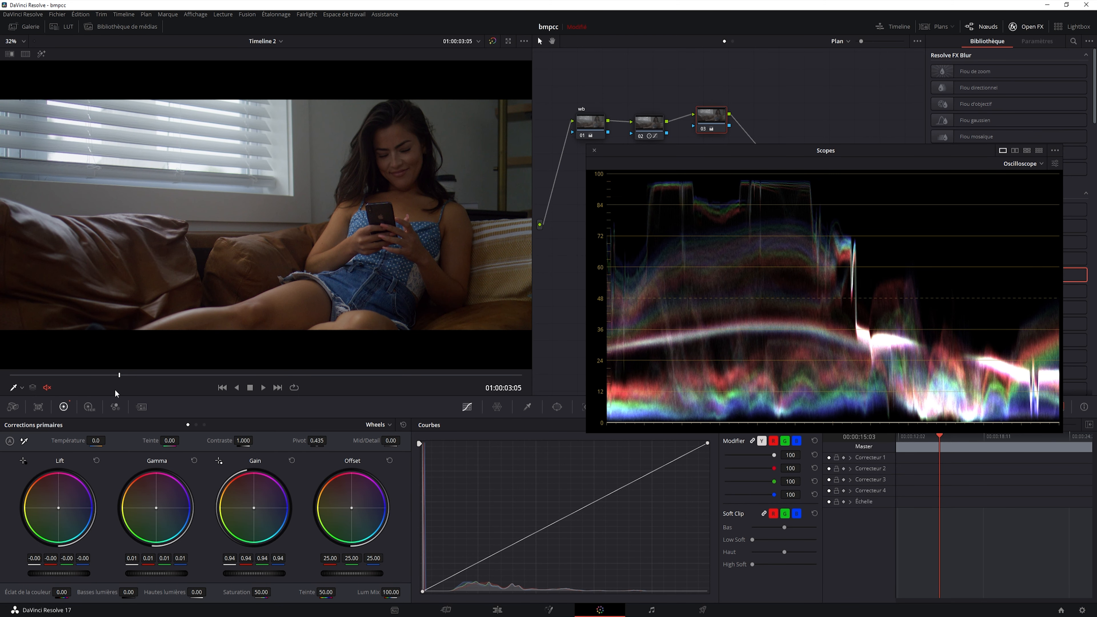
pyautogui.hotkey('ctrl', 'f')
pyautogui.press('space')
pyautogui.press('space')
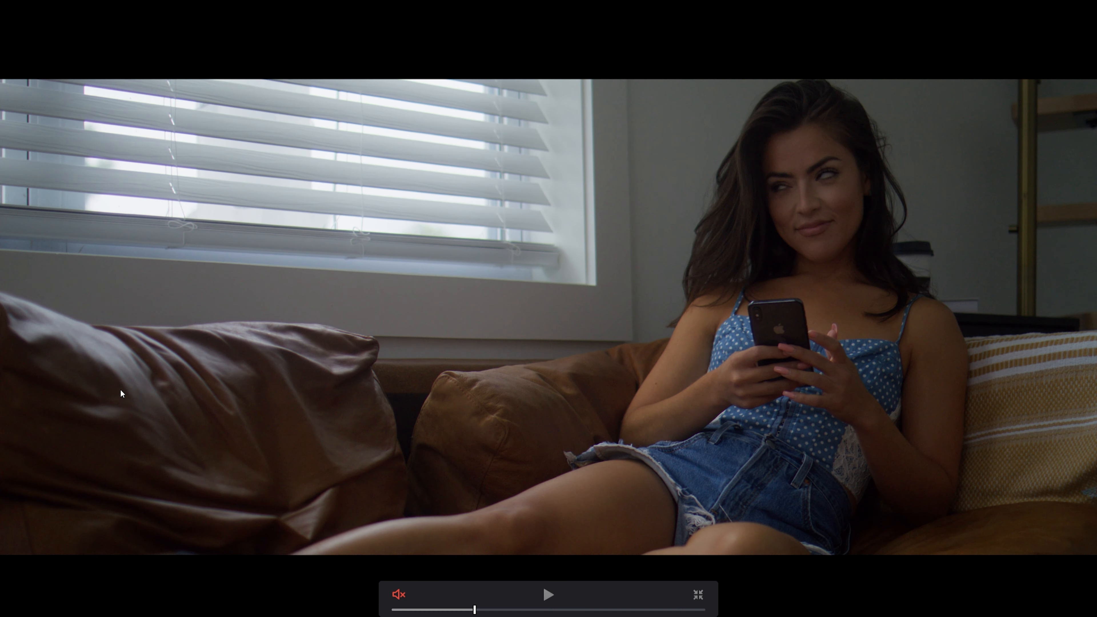
pyautogui.hotkey('shift', 'd')
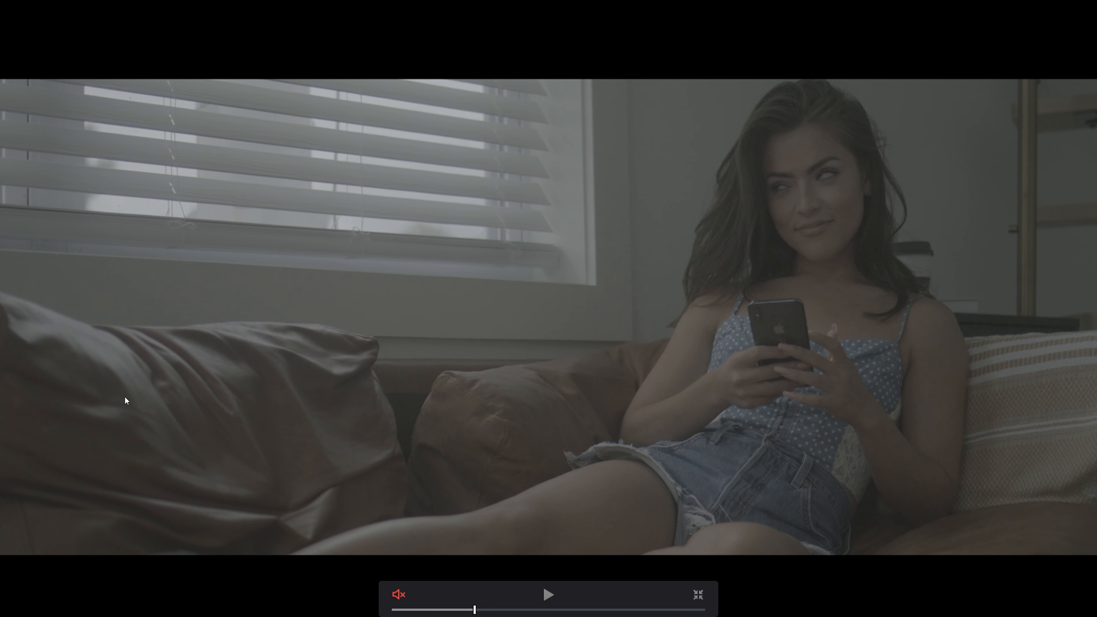
# Re-enable all grades, leave the full-screen view and return the floating scopes to their docked display
pyautogui.hotkey('shift', 'd')
pyautogui.press('Escape')
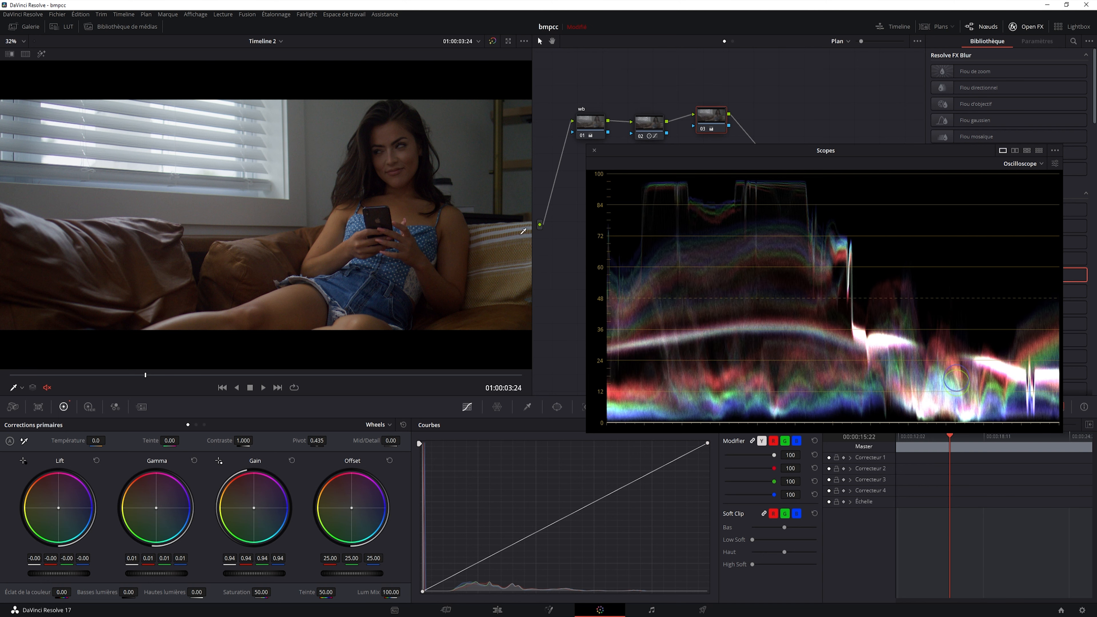
pyautogui.moveTo(826, 160); pyautogui.dragTo(790, 175)
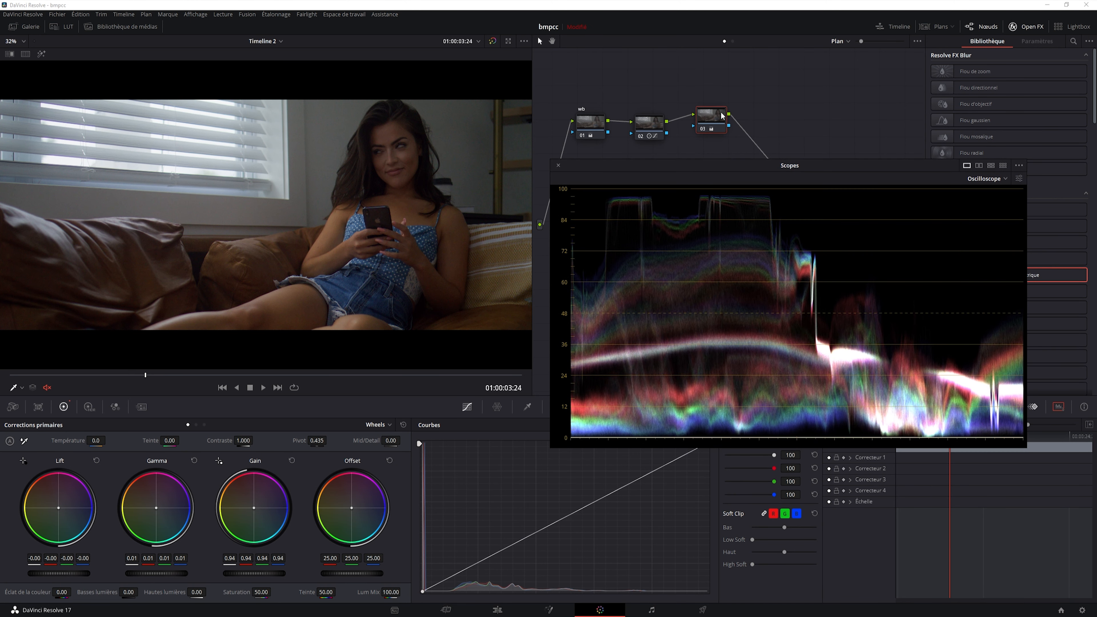
pyautogui.click(1058, 406)
# Add a layer corrector node from node 04 and position it below node 04
pyautogui.rightClick(610, 187)
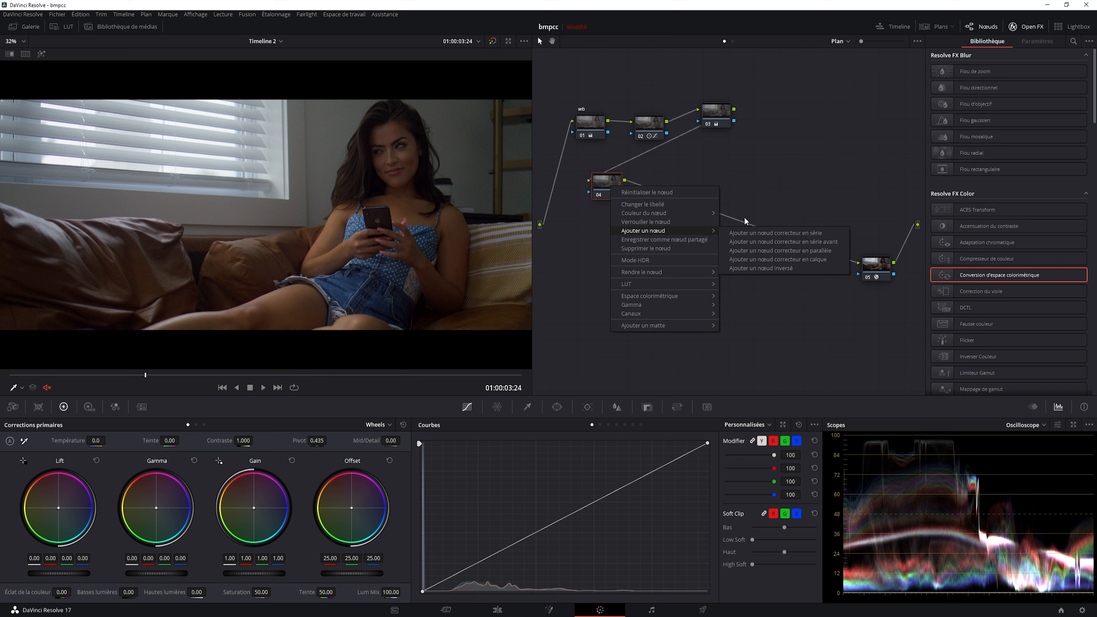
pyautogui.click(775, 256)
pyautogui.moveTo(633, 218); pyautogui.dragTo(617, 240)
# Sample the woman's skin with node 05's HSL qualifier and highlight the selected area in the viewer
pyautogui.click(528, 406)
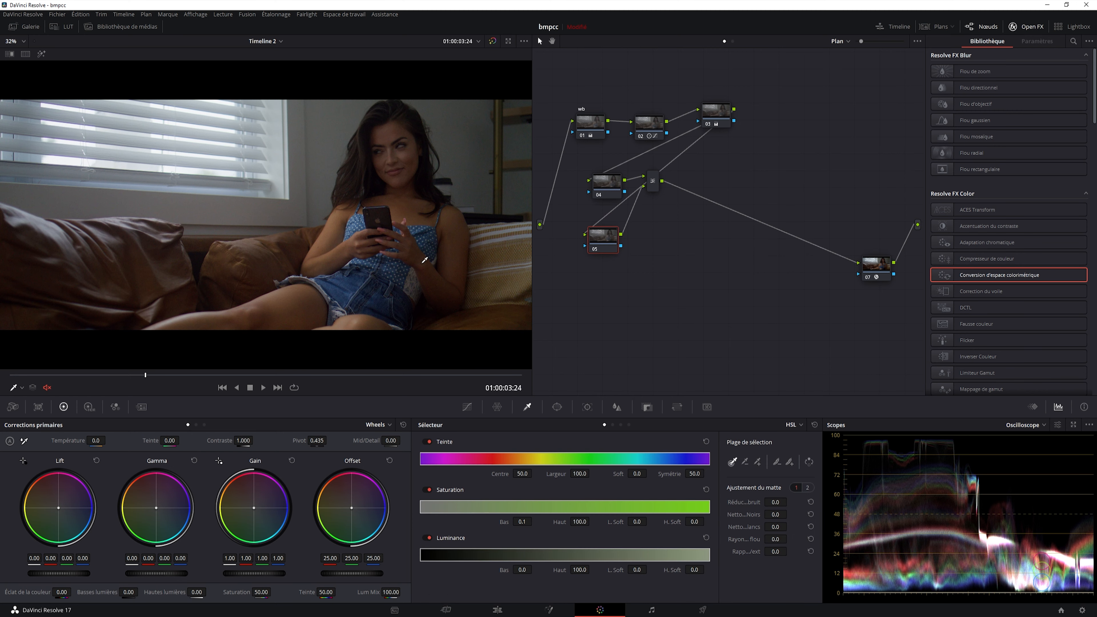
pyautogui.click(453, 226)
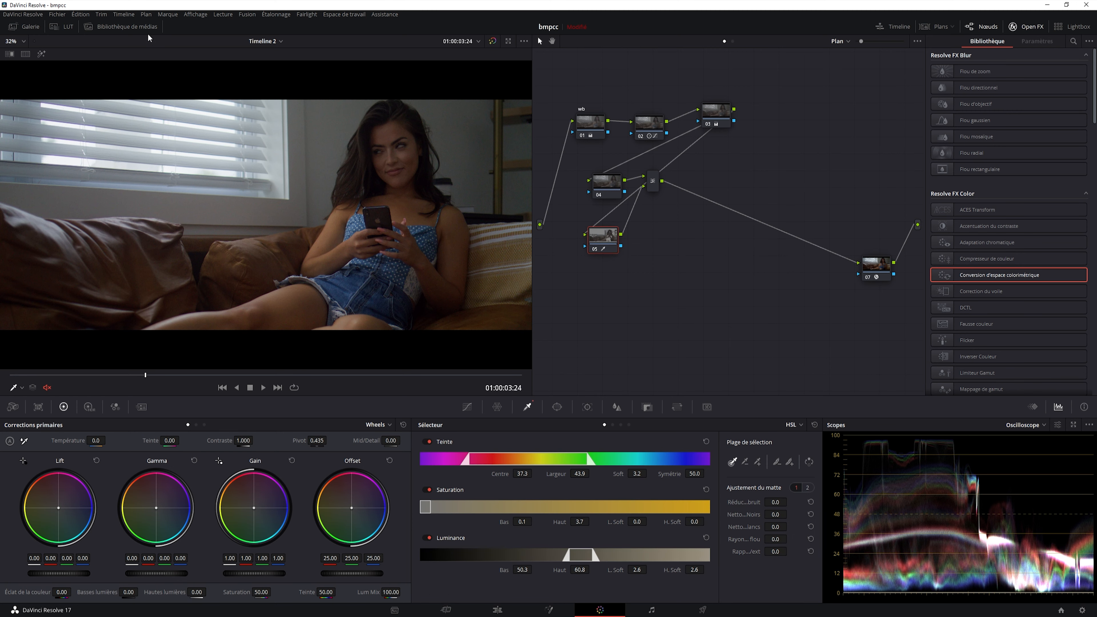
pyautogui.click(41, 53)
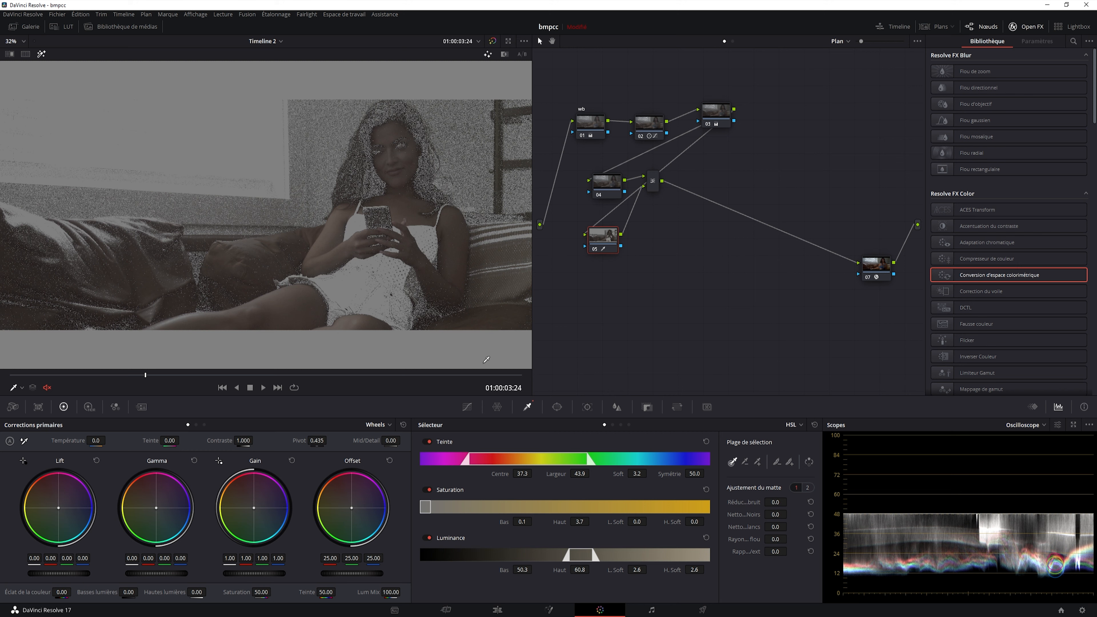
# Narrow node 05's qualifier to hue centre 36.5, width 13.1, soft 18.0, saturation 0.3–1.9 and luminance 54.7–59.8
pyautogui.moveTo(588, 459); pyautogui.dragTo(531, 465)
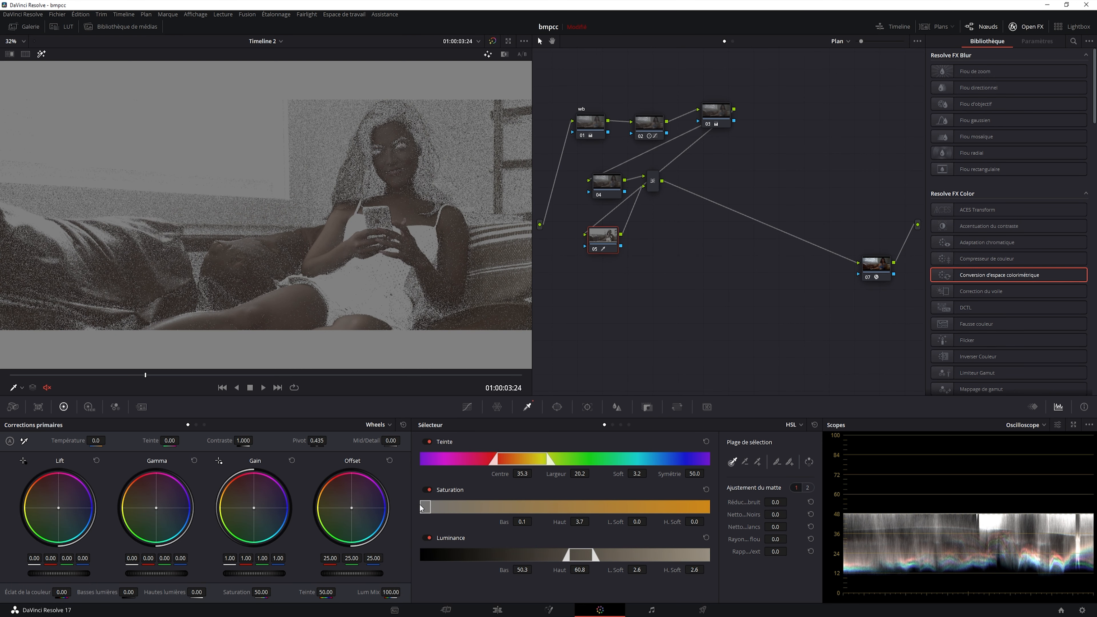
pyautogui.moveTo(421, 506); pyautogui.dragTo(423, 506)
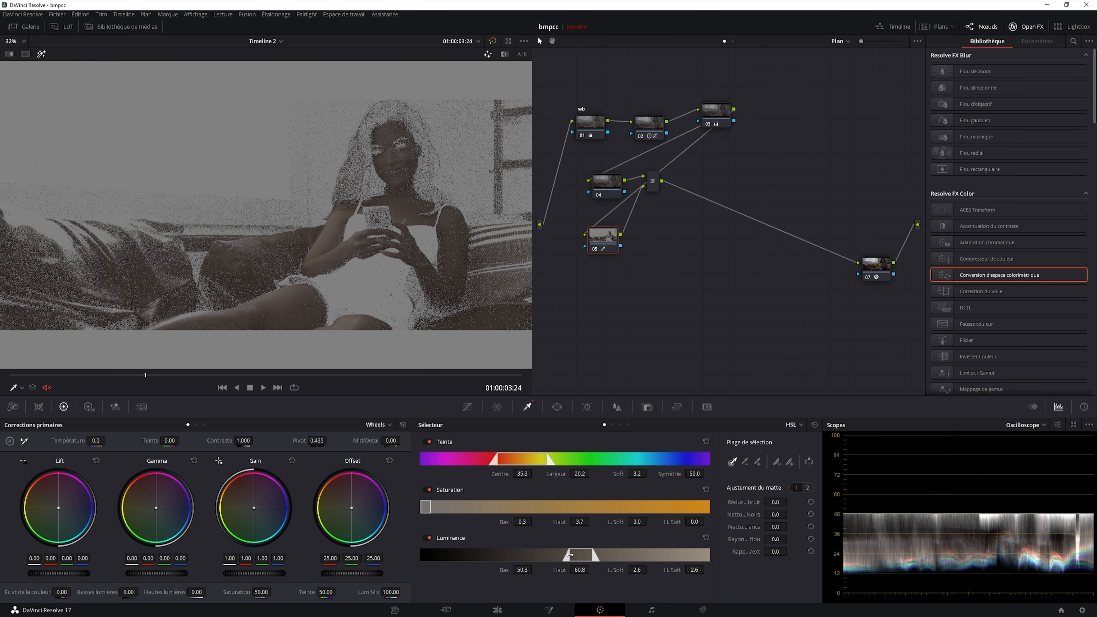
pyautogui.moveTo(570, 555); pyautogui.dragTo(589, 556)
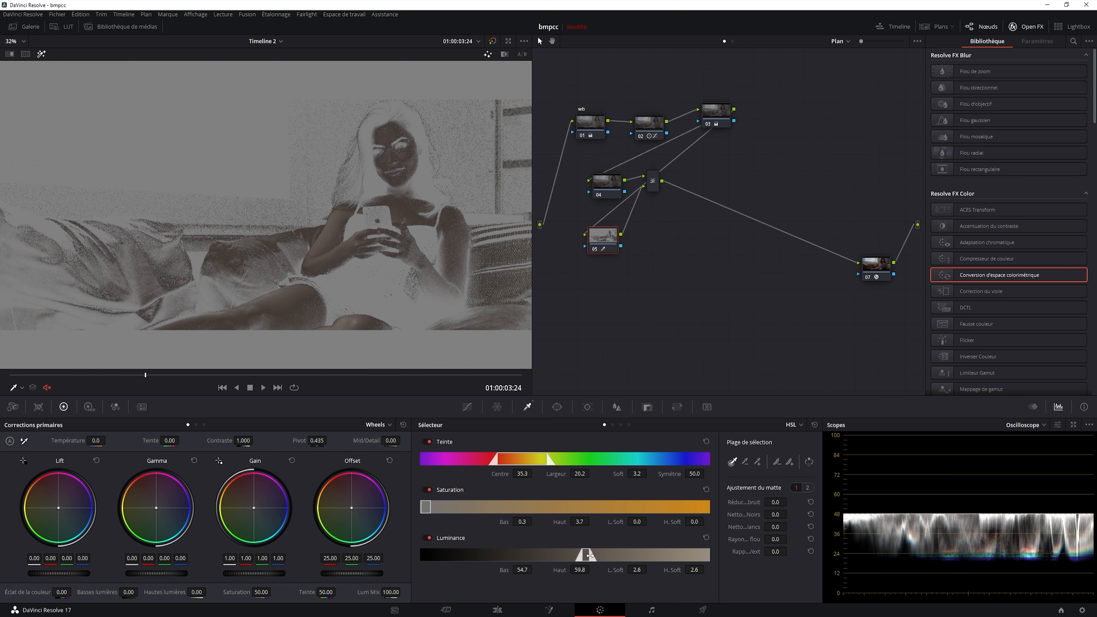
pyautogui.moveTo(429, 505); pyautogui.dragTo(425, 509)
pyautogui.moveTo(571, 482); pyautogui.dragTo(608, 489)
# Refine node 05's matte with noise reduction 16.7, clean black 16.2, clean white 10.8 and a slight blur radius
pyautogui.moveTo(776, 502)
pyautogui.mouseDown()
pyautogui.moveTo(790, 502)
pyautogui.moveTo(779, 514)
pyautogui.moveTo(789, 513)
pyautogui.mouseUp()
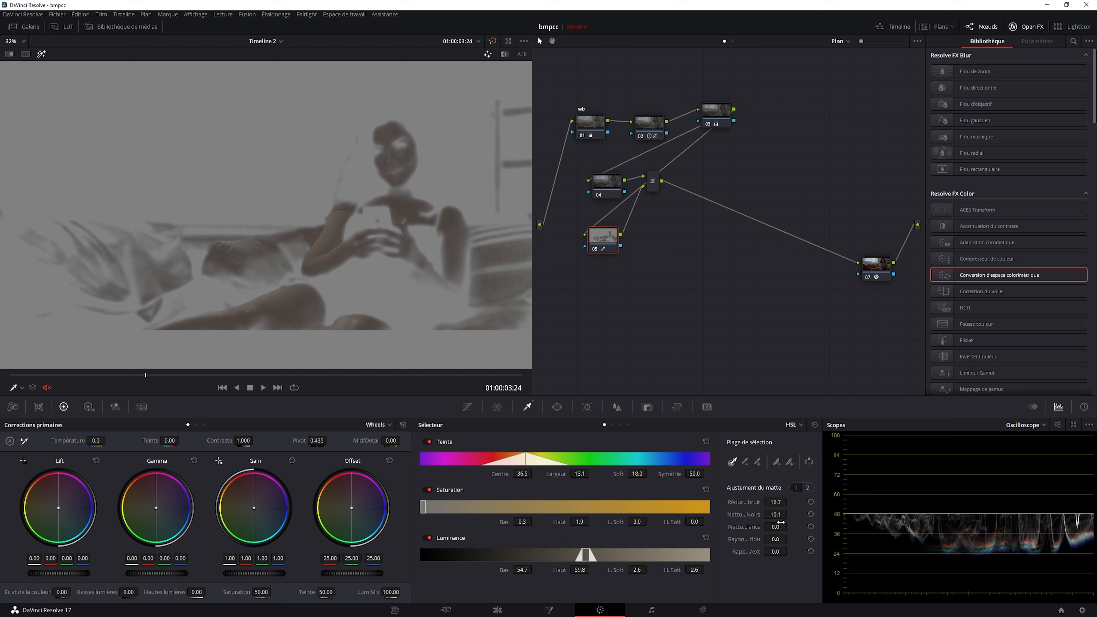
pyautogui.scroll(4, 790, 514)
pyautogui.scroll(1, 789, 513)
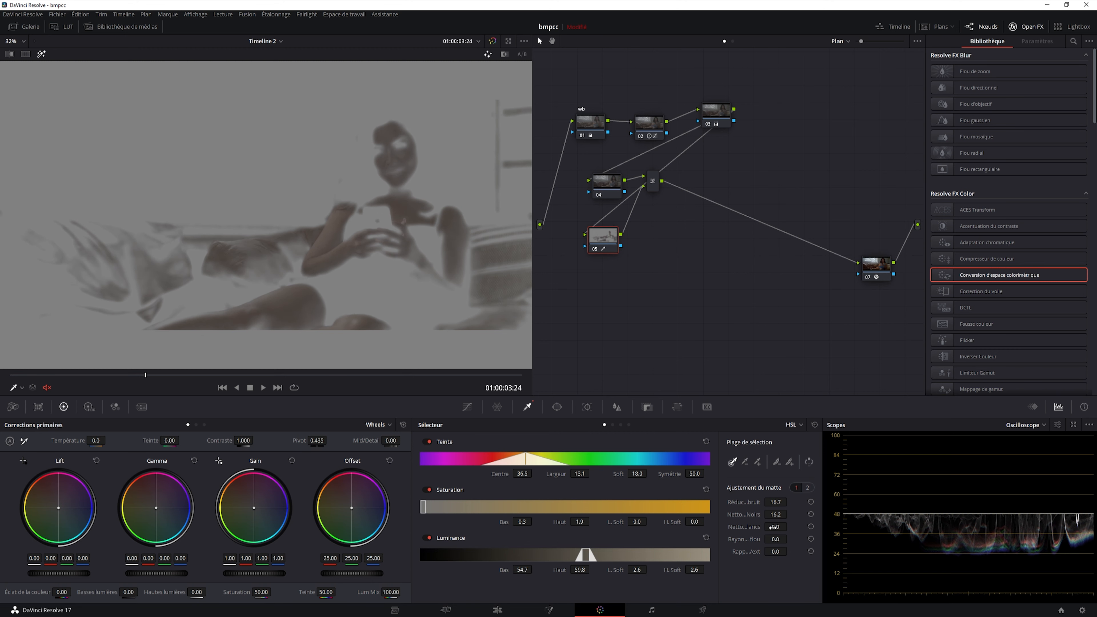
pyautogui.scroll(3, 790, 526)
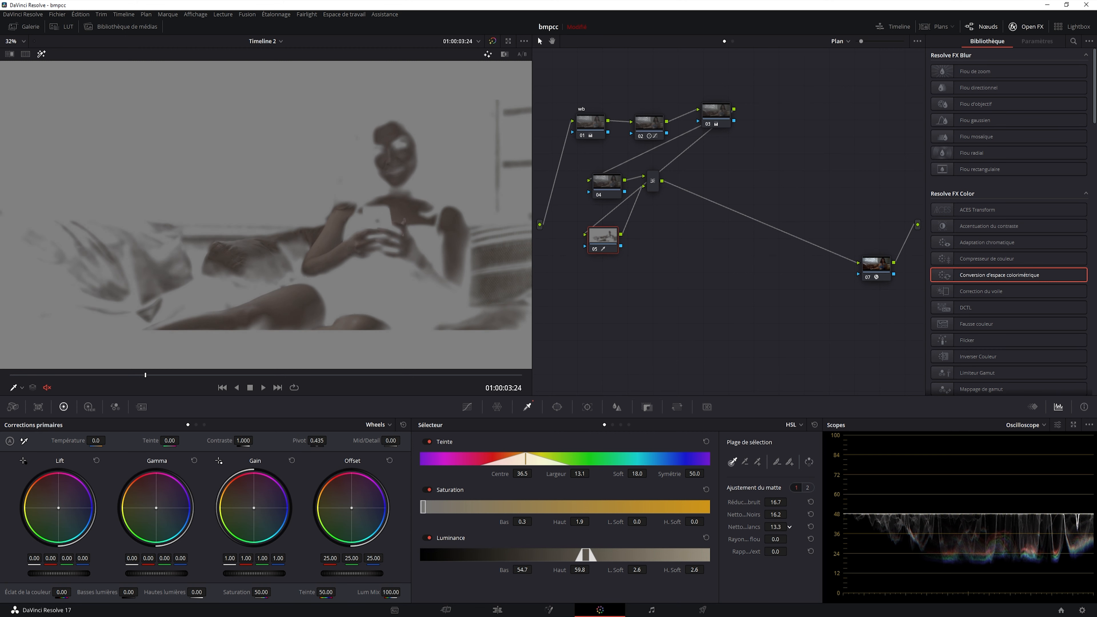
pyautogui.scroll(-10, 790, 527)
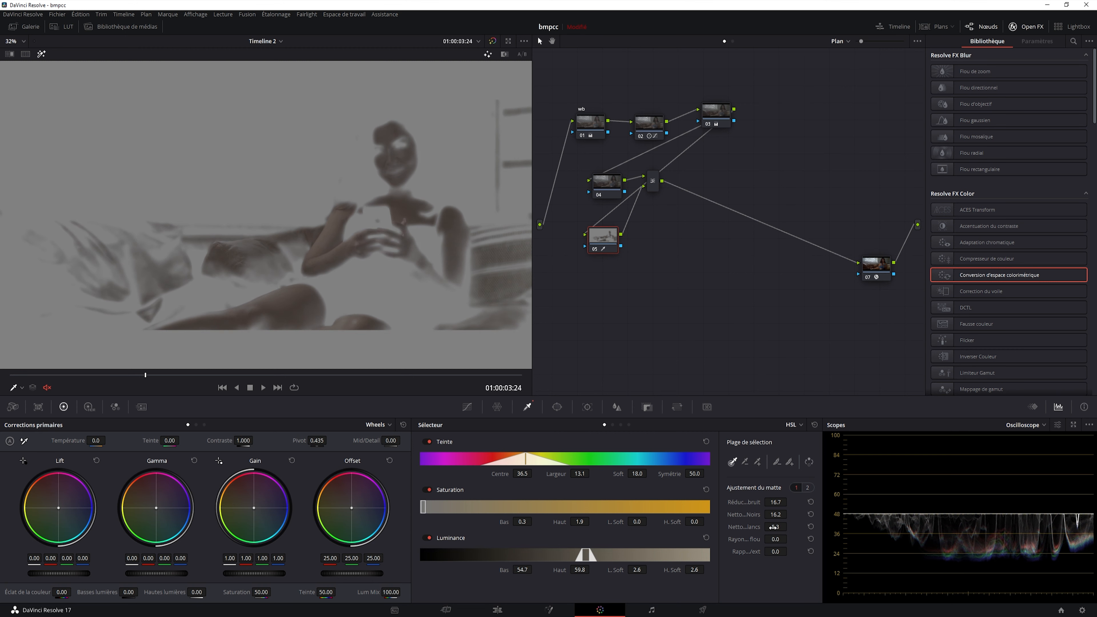
pyautogui.scroll(5, 773, 527)
pyautogui.scroll(10, 789, 539)
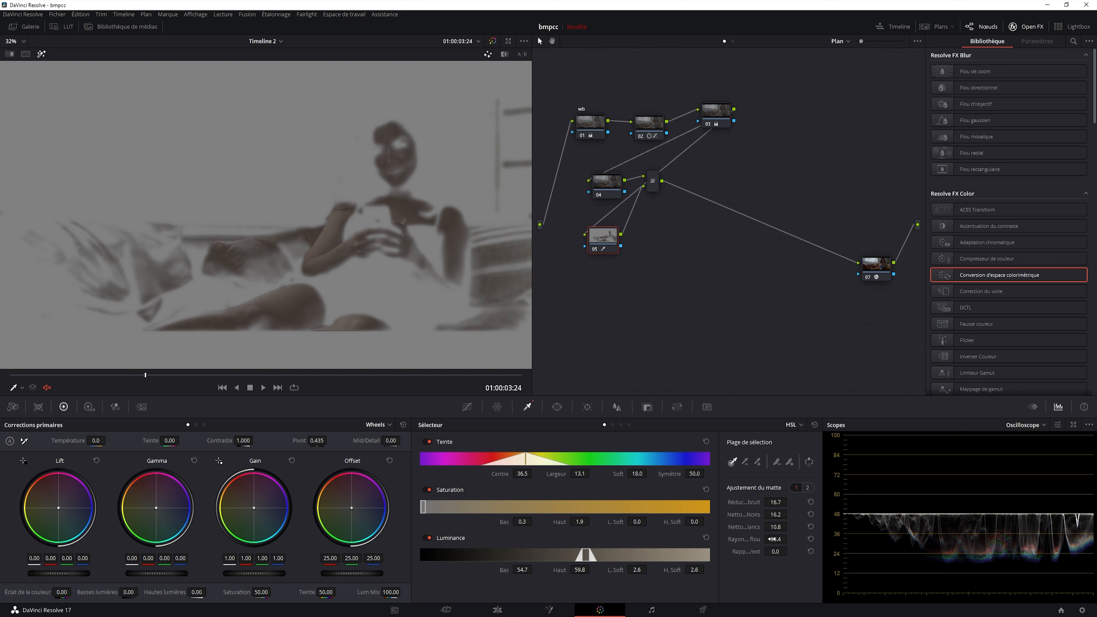
# Draw a small triangular curve window, move it onto the woman's cheek and check it with the highlight toggled
pyautogui.click(558, 407)
pyautogui.click(430, 535)
pyautogui.click(393, 201)
pyautogui.click(401, 219)
pyautogui.click(413, 202)
pyautogui.click(394, 202)
pyautogui.moveTo(401, 207); pyautogui.dragTo(407, 182)
pyautogui.click(41, 53)
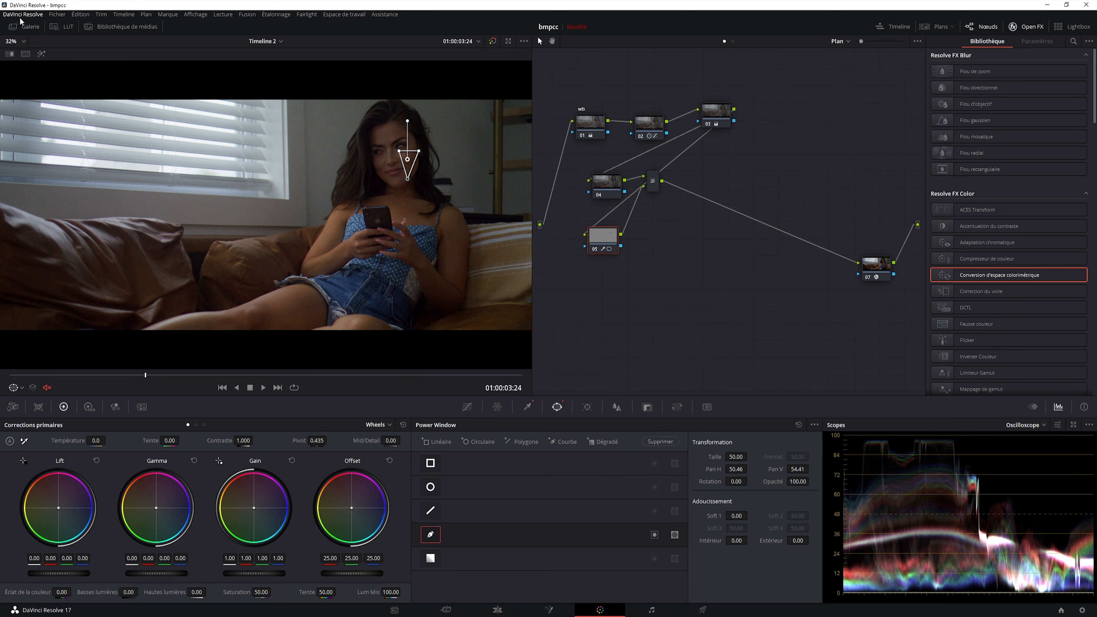
pyautogui.click(41, 54)
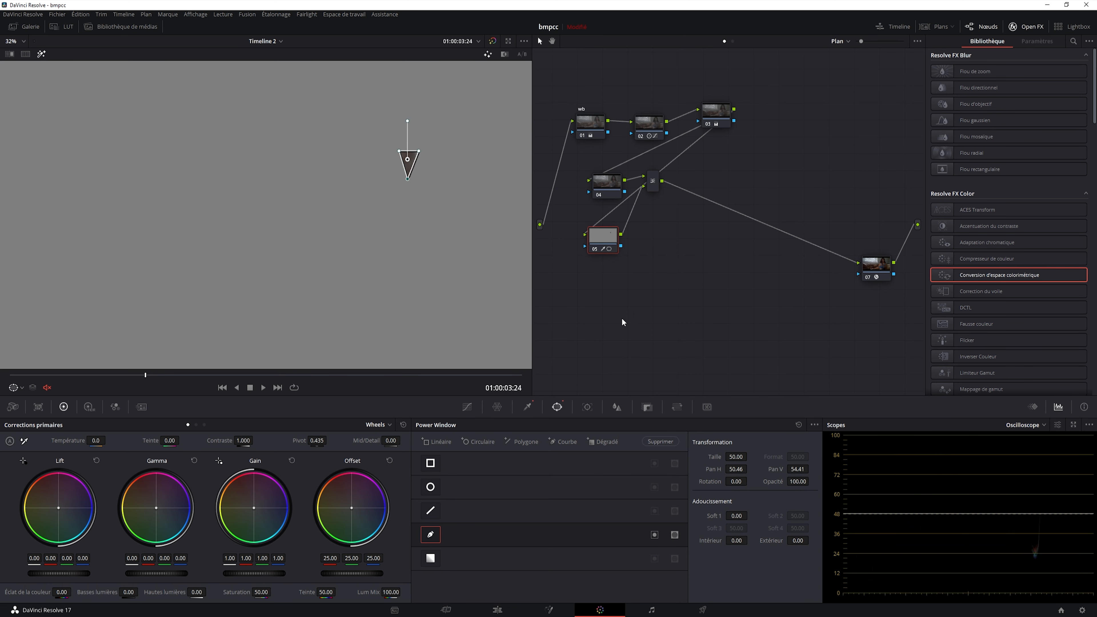
# Open the scopes in a floating window and switch from the waveform to the vectorscope
pyautogui.click(1073, 425)
pyautogui.click(992, 177)
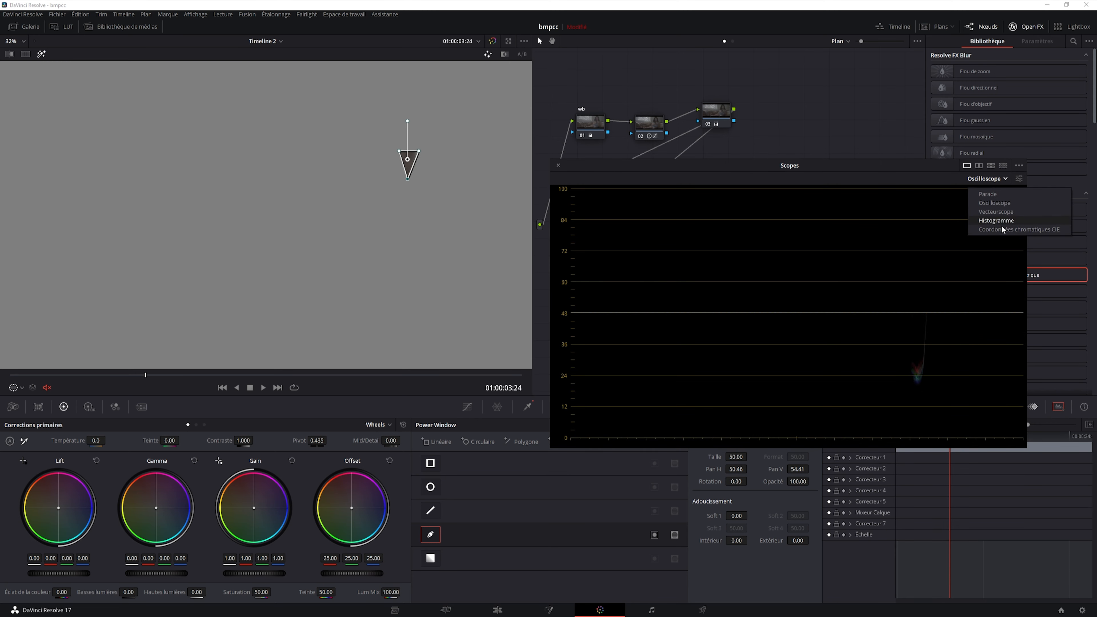
pyautogui.click(996, 212)
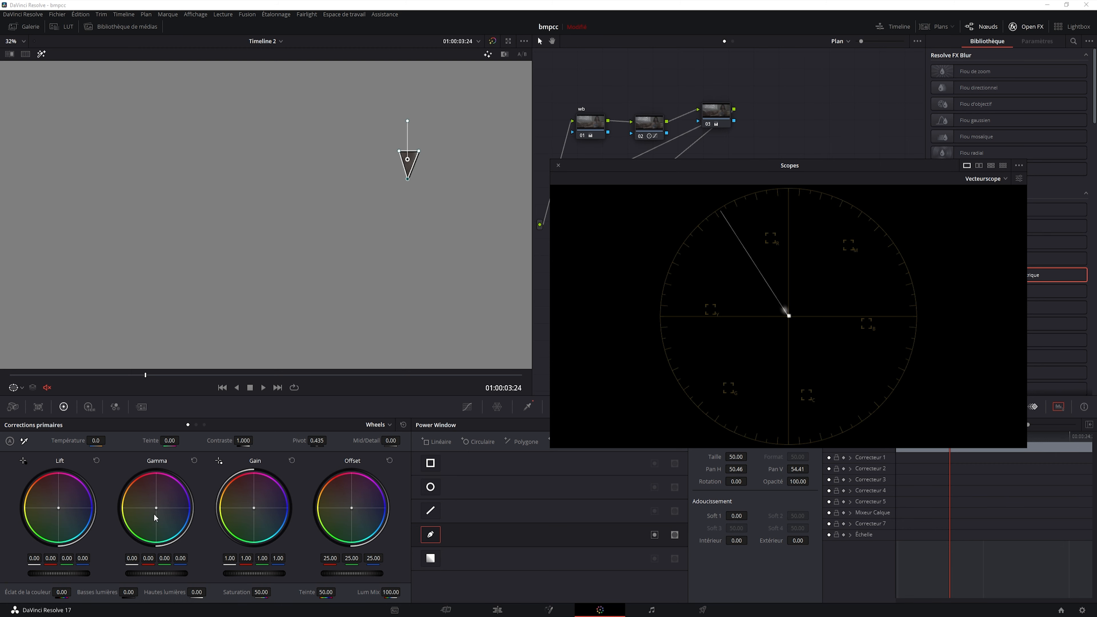
# Shift node 05's Gamma toward the skin-tone line with red 0.01 and blue -0.01, and try Saturation 97.40 with the highlight off and on
pyautogui.moveTo(155, 517); pyautogui.dragTo(155, 517)
pyautogui.doubleClick(261, 591)
pyautogui.write('0.8')
pyautogui.press('Return')
pyautogui.moveTo(273, 592); pyautogui.dragTo(273, 592)
pyautogui.click(41, 54)
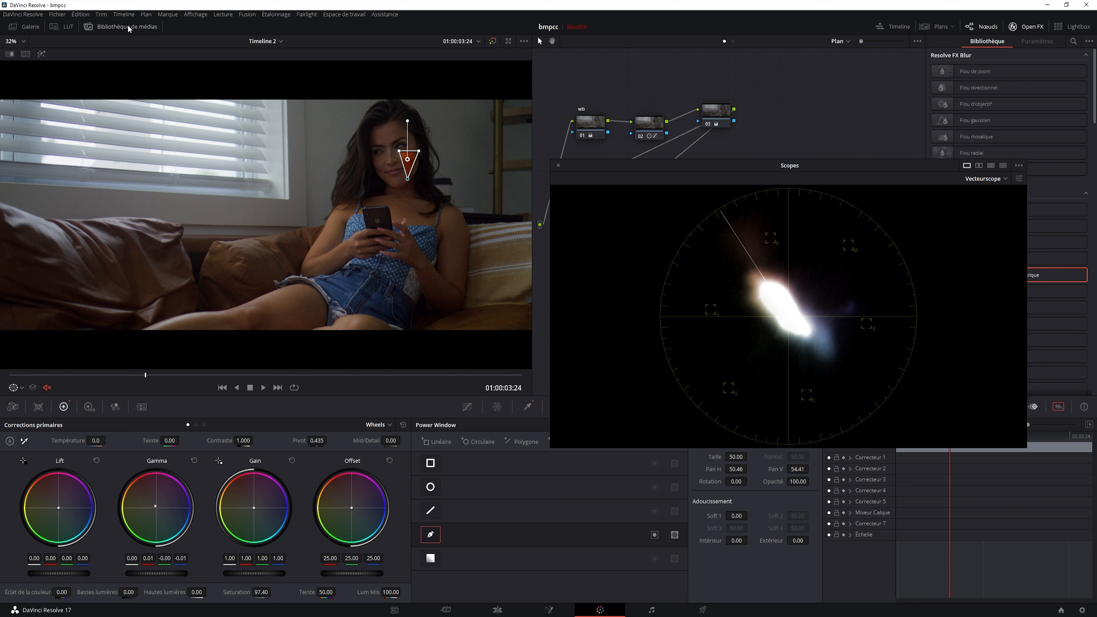
pyautogui.click(41, 54)
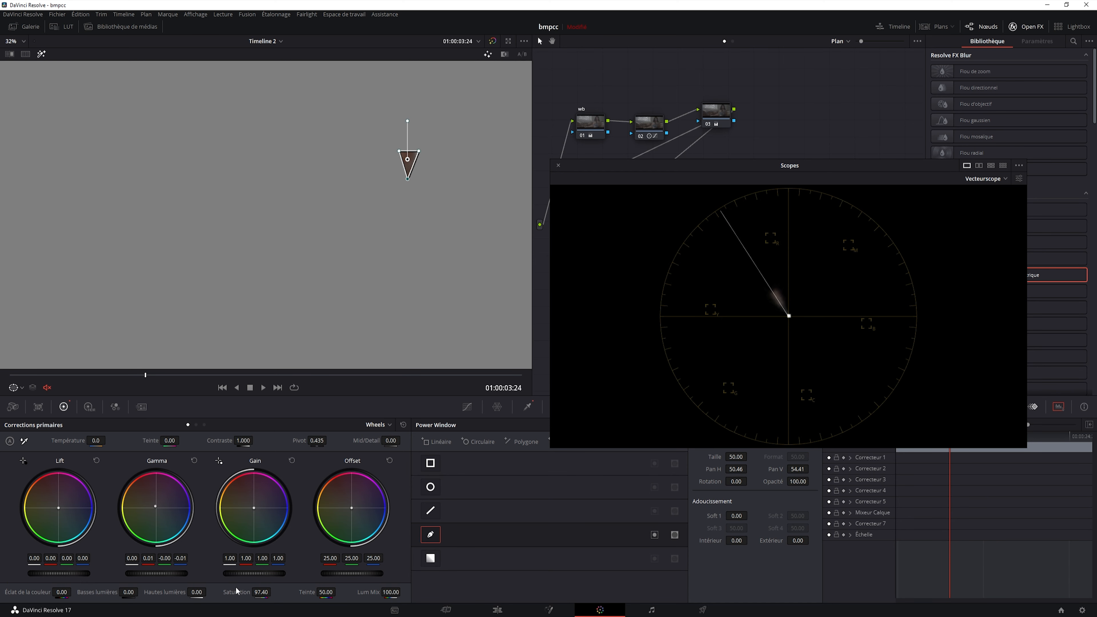
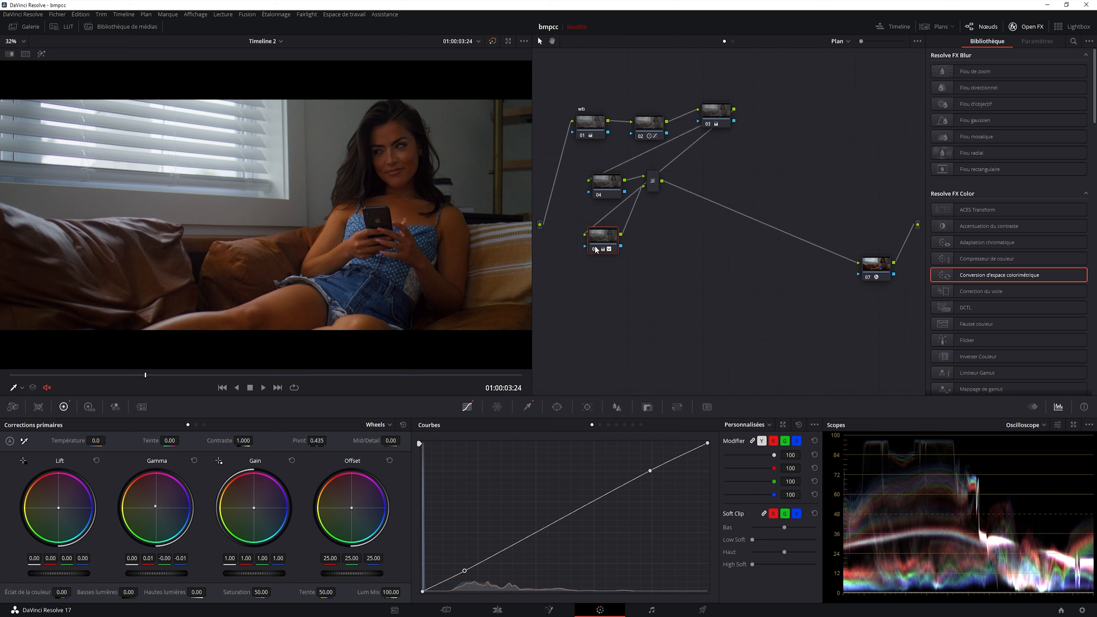
# Play the graded clip full screen, pause it at 01:00:06:01 and return to the color page
pyautogui.hotkey('ctrl', 'f')
pyautogui.press('space')
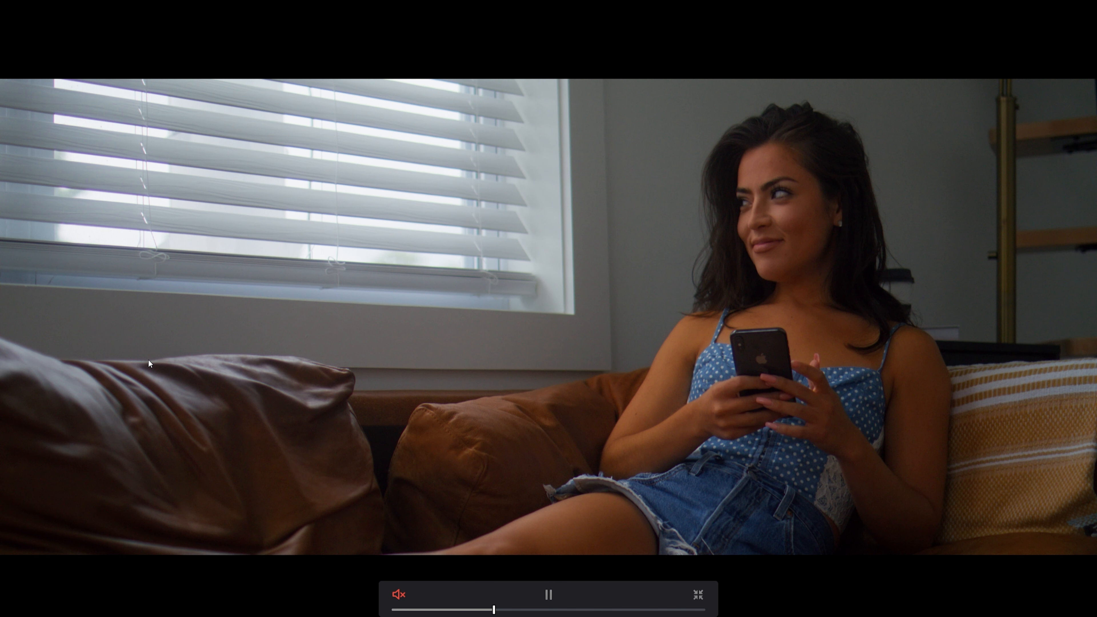
pyautogui.press('space')
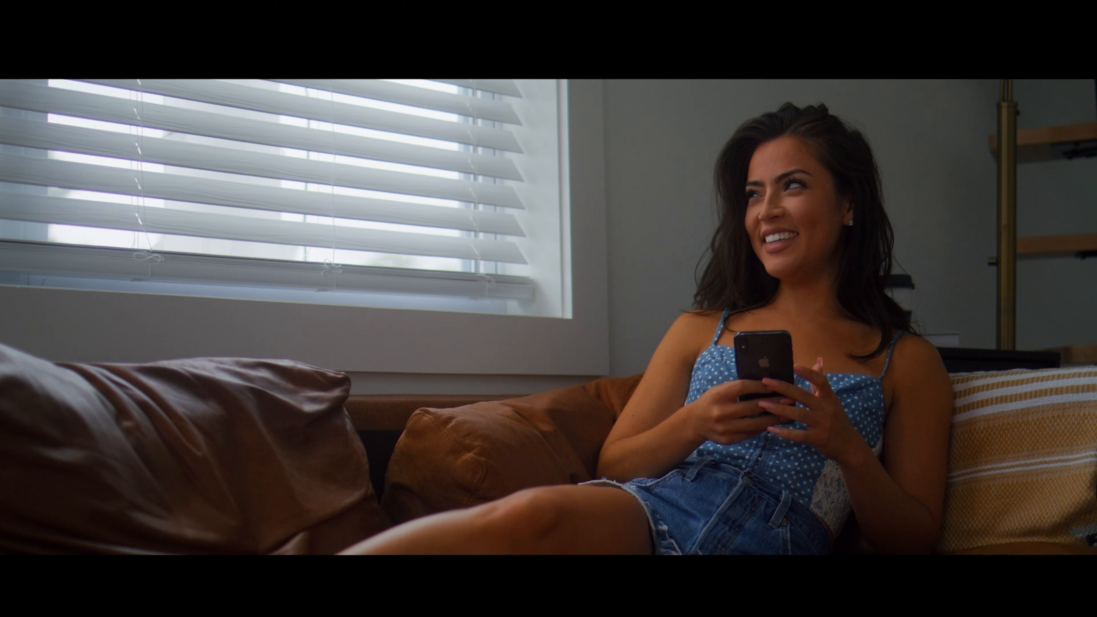
pyautogui.press('Escape')
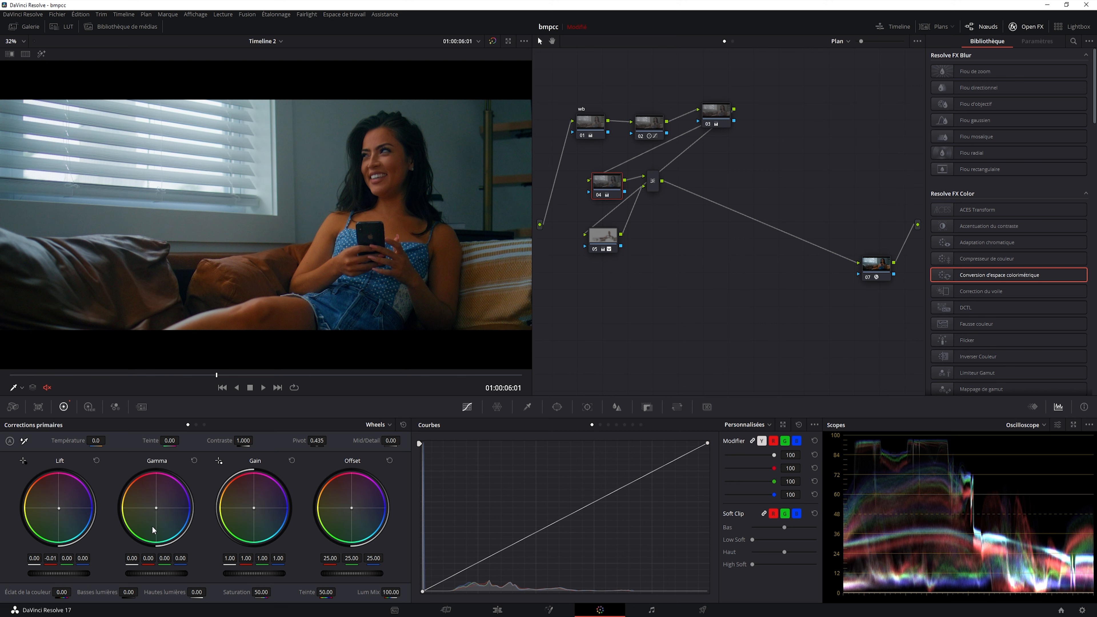
# Tint node 04 with Gamma red at 0.01 and Gain at red 0.98, green 1.01 and blue 0.98
pyautogui.moveTo(155, 507); pyautogui.dragTo(155, 505)
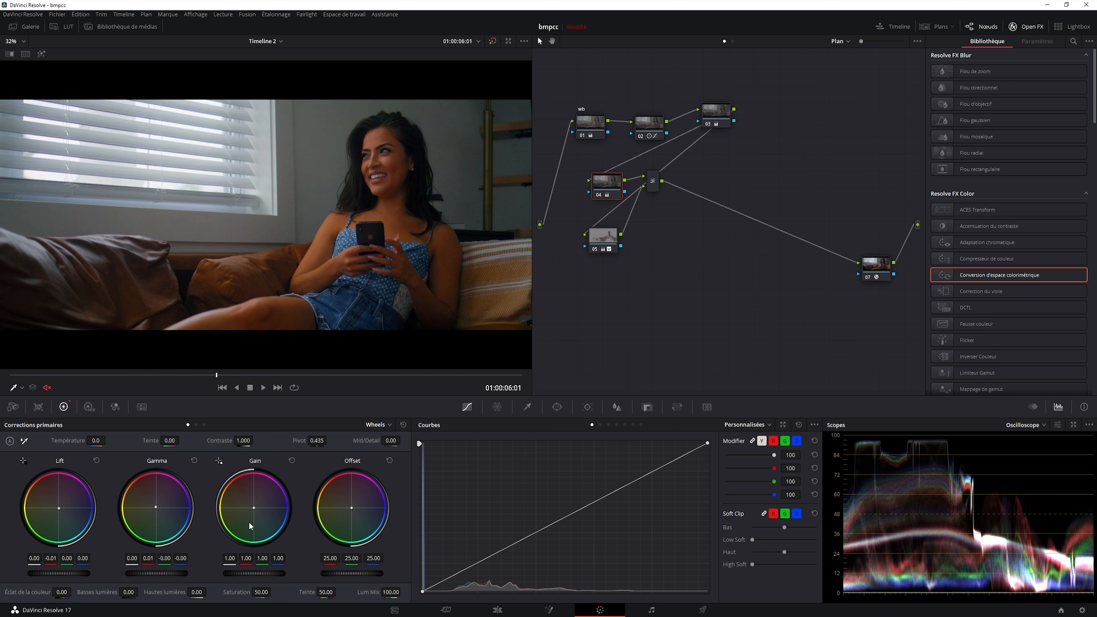
pyautogui.moveTo(254, 512); pyautogui.dragTo(256, 514)
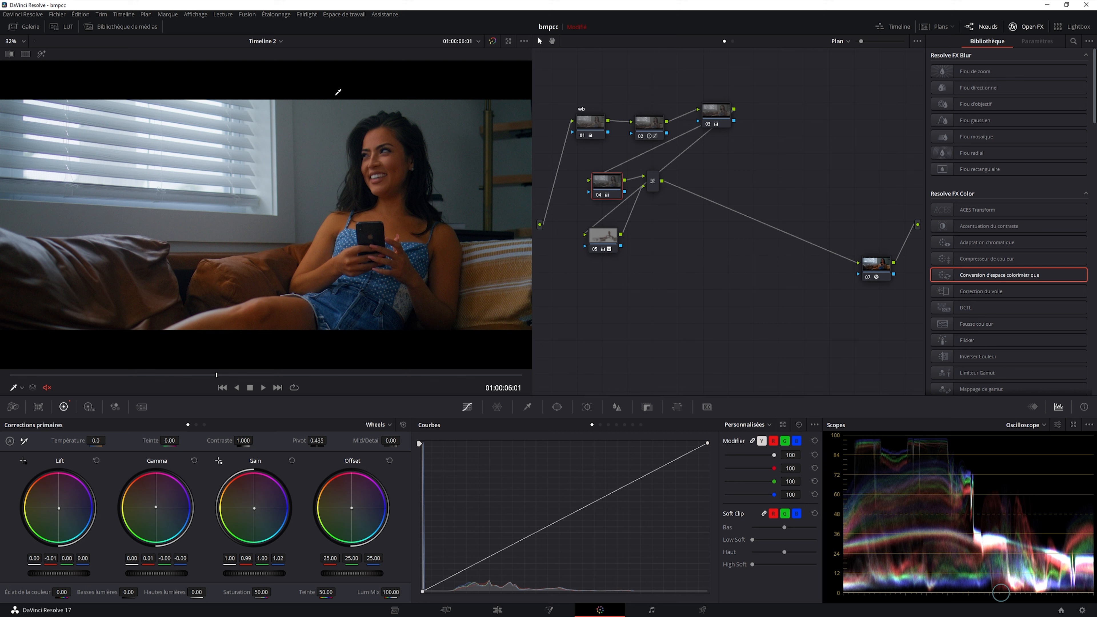
pyautogui.moveTo(255, 512); pyautogui.dragTo(253, 508)
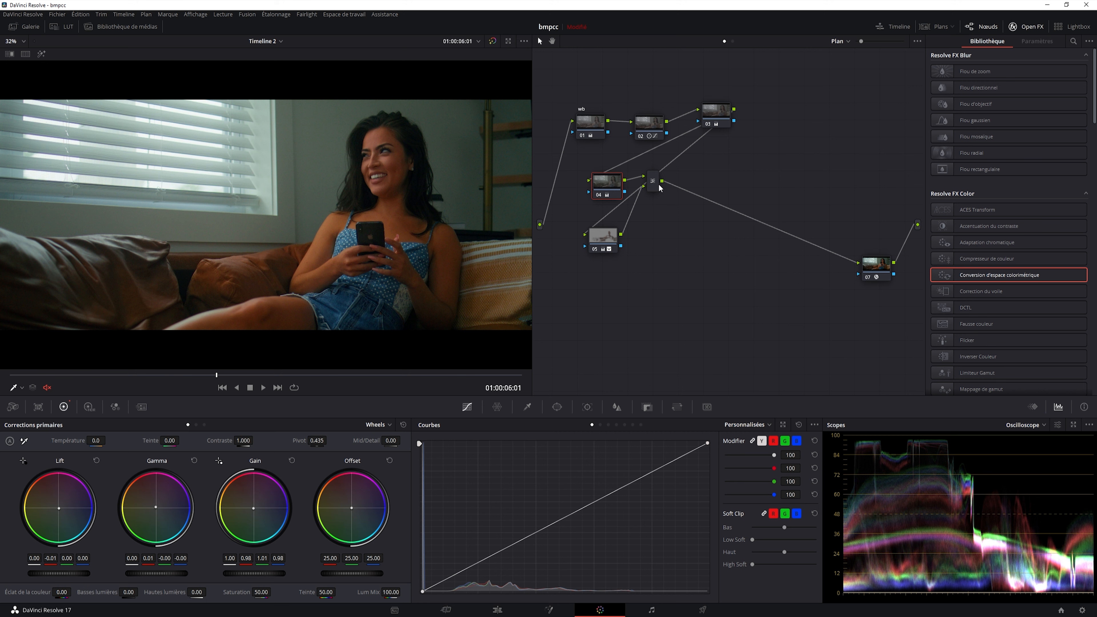
# Spread out the node graph by moving the layer mixer away from node 04 and shifting node 05 slightly
pyautogui.moveTo(653, 183); pyautogui.dragTo(677, 183)
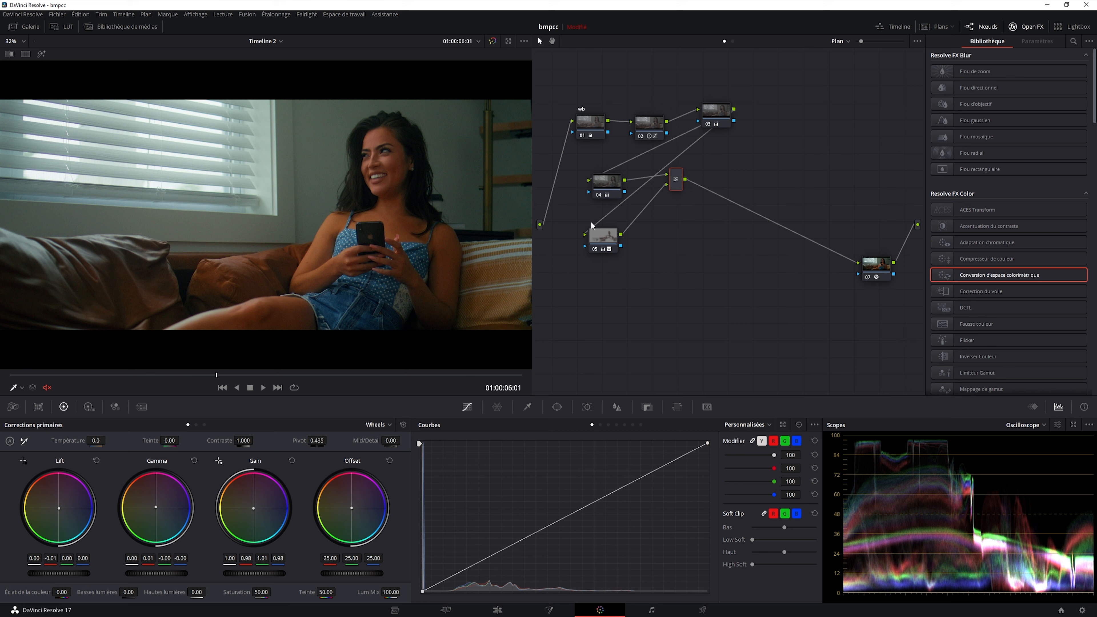
pyautogui.click(598, 195)
pyautogui.moveTo(614, 235); pyautogui.dragTo(620, 235)
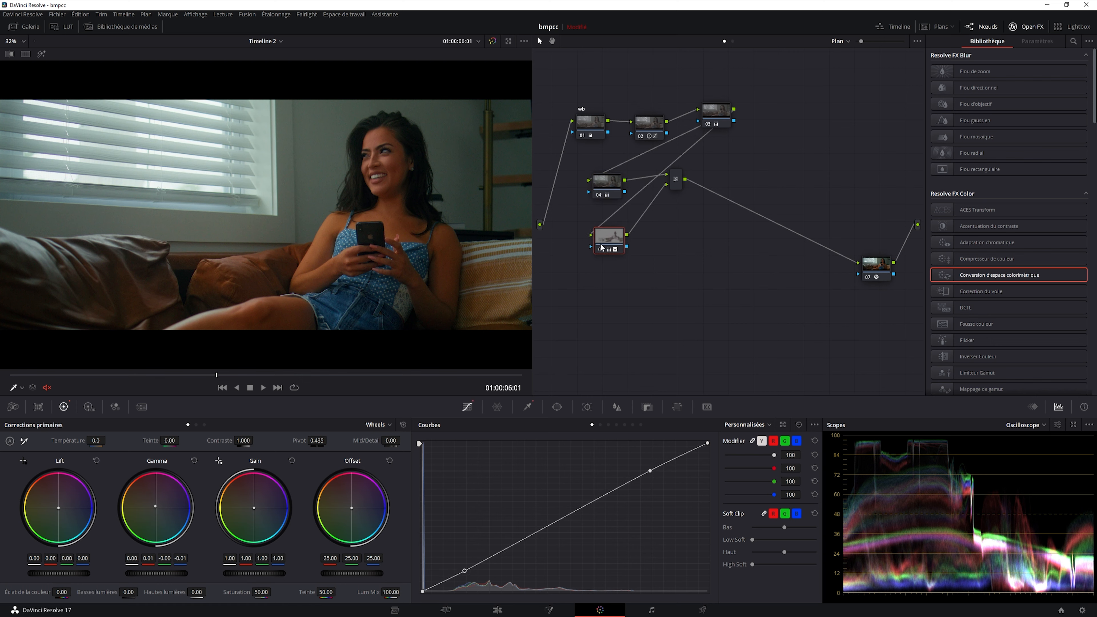
# Try a near-zero key output gain on node 05, and set it to 0.703
pyautogui.click(646, 407)
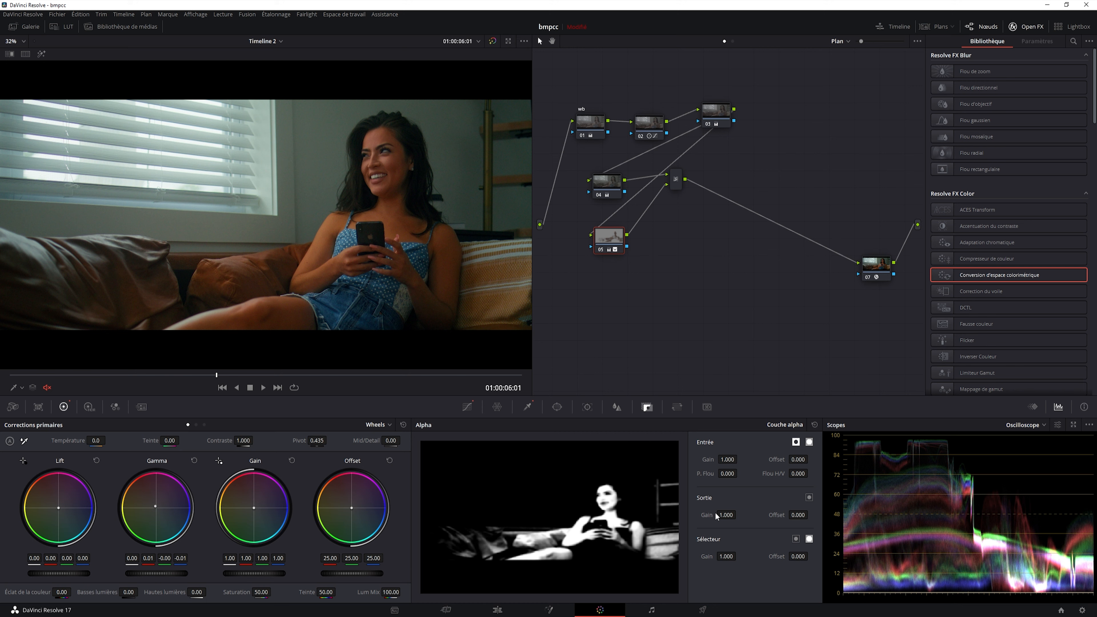
pyautogui.moveTo(706, 515); pyautogui.dragTo(665, 515)
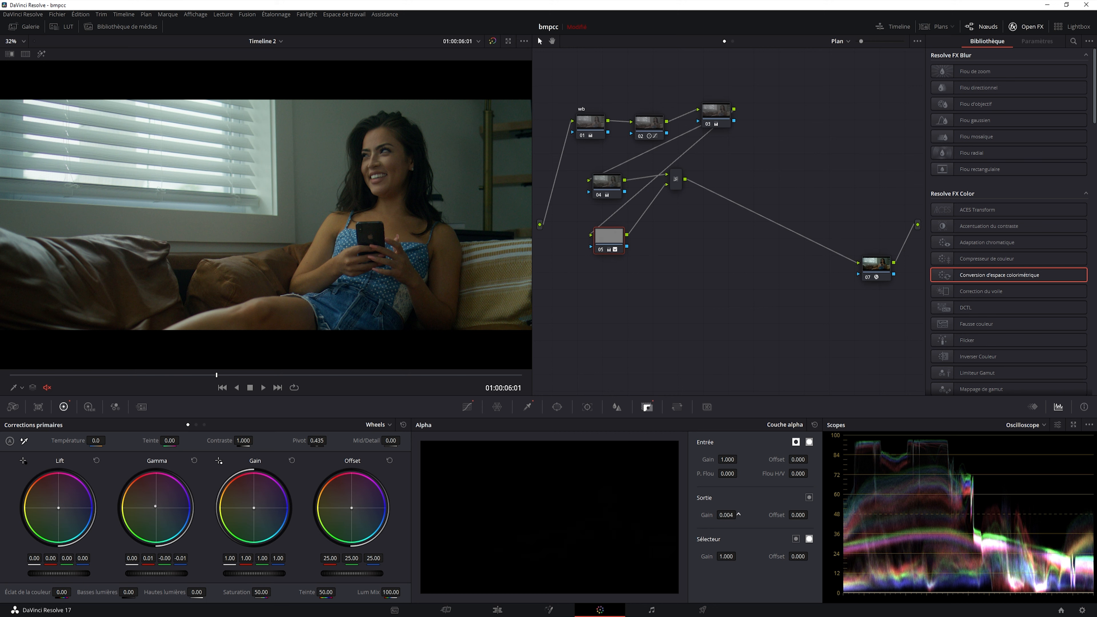
pyautogui.moveTo(738, 514); pyautogui.dragTo(738, 514)
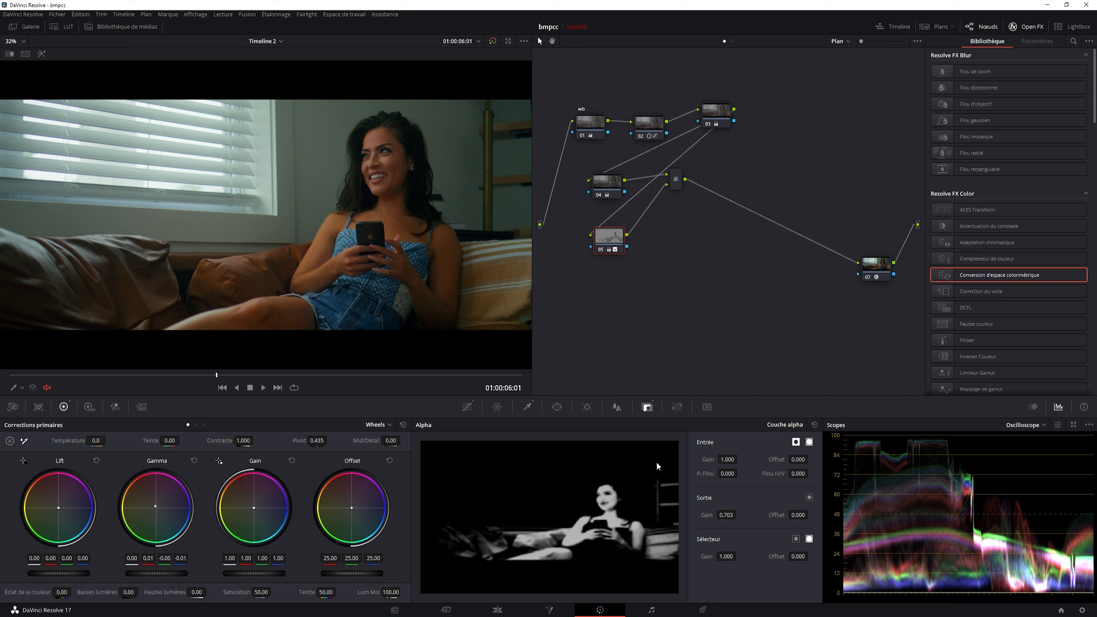
# Move nodes 05 and 04 farther from the layer mixer, and toggle node 05 off and on to compare
pyautogui.moveTo(613, 250); pyautogui.dragTo(602, 251)
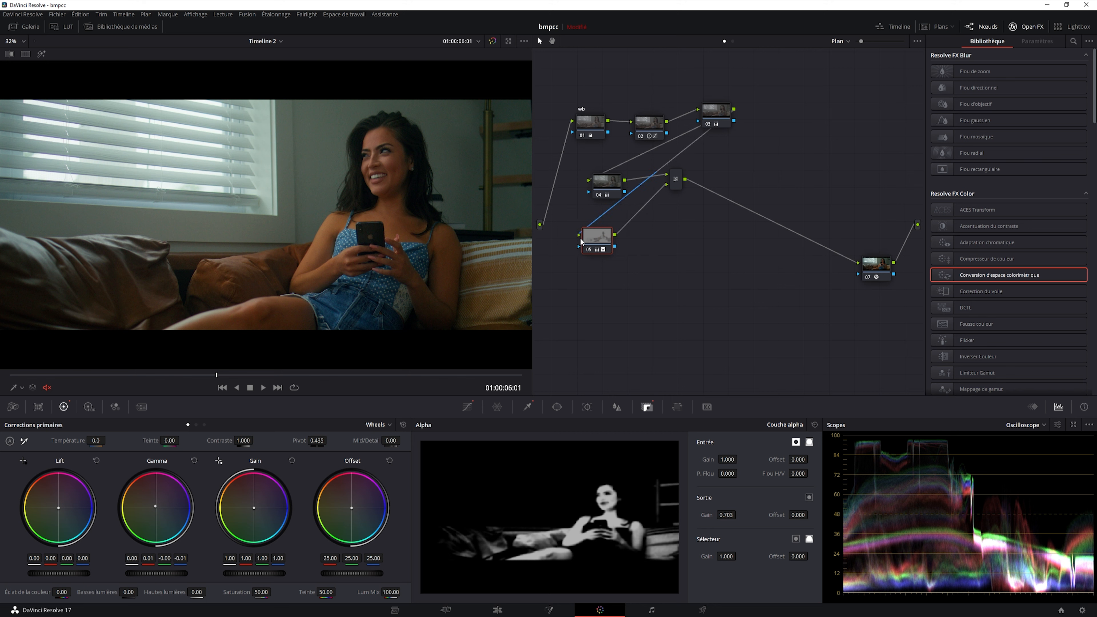
pyautogui.click(589, 249)
pyautogui.click(590, 250)
pyautogui.moveTo(599, 195); pyautogui.dragTo(586, 195)
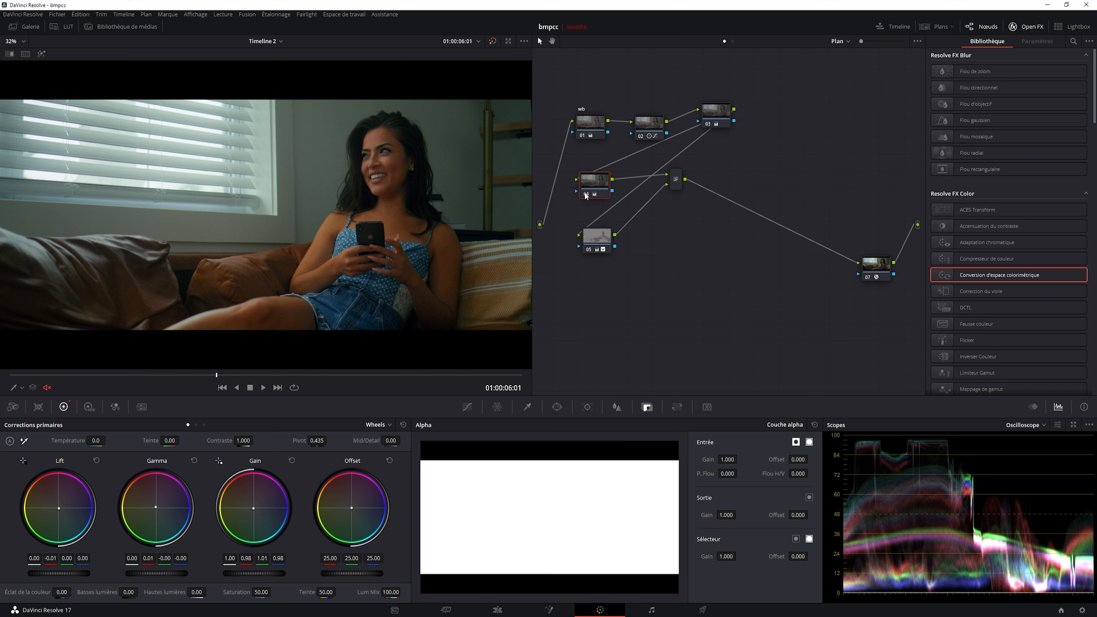
# Add a serial node after the layer mixer and place it slightly lower in the graph
pyautogui.click(677, 182)
pyautogui.hotkey('alt', 's')
pyautogui.moveTo(726, 185)
pyautogui.mouseDown()
pyautogui.moveTo(741, 198)
pyautogui.moveTo(726, 198)
pyautogui.mouseUp()
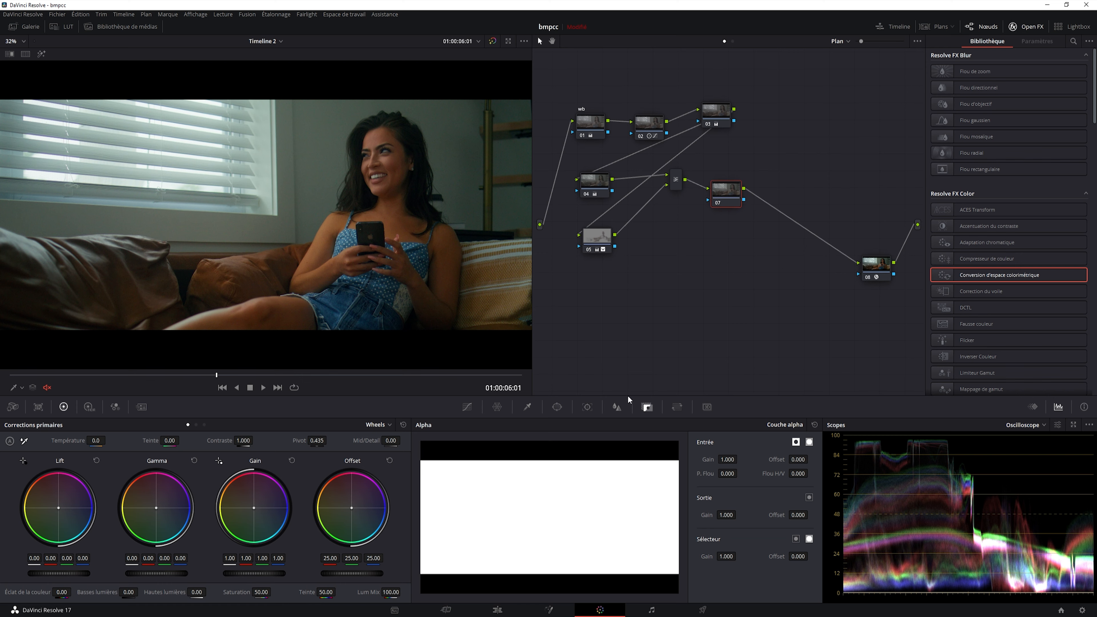
# Add a wide circular window around the woman on node 07, aspect about 77.7, pan 55.6, tilt 52.1, softness 10.3
pyautogui.click(557, 406)
pyautogui.click(430, 487)
pyautogui.moveTo(349, 217); pyautogui.dragTo(495, 216)
pyautogui.scroll(-1, 254, 141)
pyautogui.scroll(-1, 254, 141)
pyautogui.moveTo(267, 143); pyautogui.dragTo(267, 132)
pyautogui.moveTo(272, 185); pyautogui.dragTo(301, 170)
pyautogui.moveTo(296, 264); pyautogui.dragTo(295, 271)
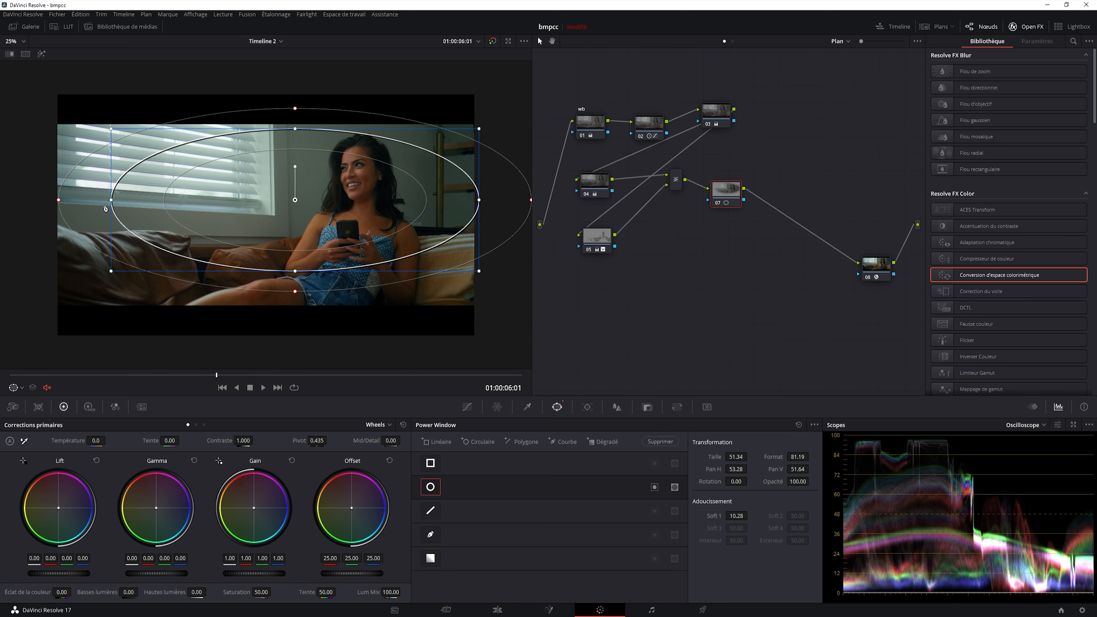
pyautogui.moveTo(111, 199); pyautogui.dragTo(175, 207)
pyautogui.moveTo(261, 210); pyautogui.dragTo(283, 206)
# Make room after the layer mixer and insert an empty serial node before the windowed node
pyautogui.moveTo(712, 184); pyautogui.dragTo(736, 185)
pyautogui.hotkey('shift', 's')
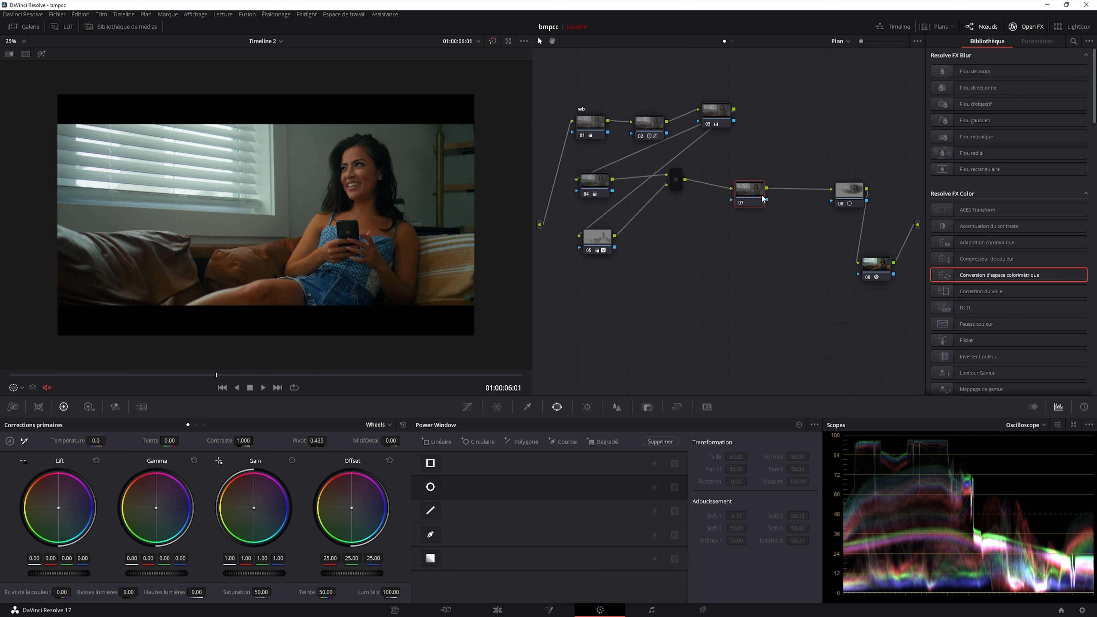
# Invert the circular window on node 08 and lower the offset to 22.75 to darken the surroundings
pyautogui.hotkey('shift', "'")
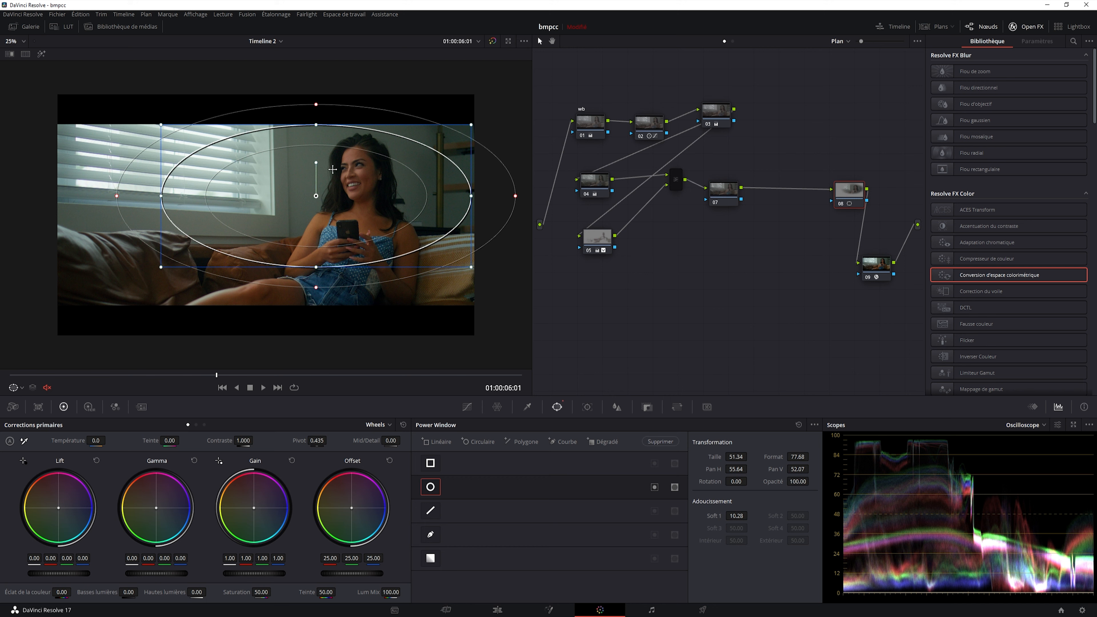
pyautogui.click(654, 487)
pyautogui.moveTo(364, 574); pyautogui.dragTo(356, 573)
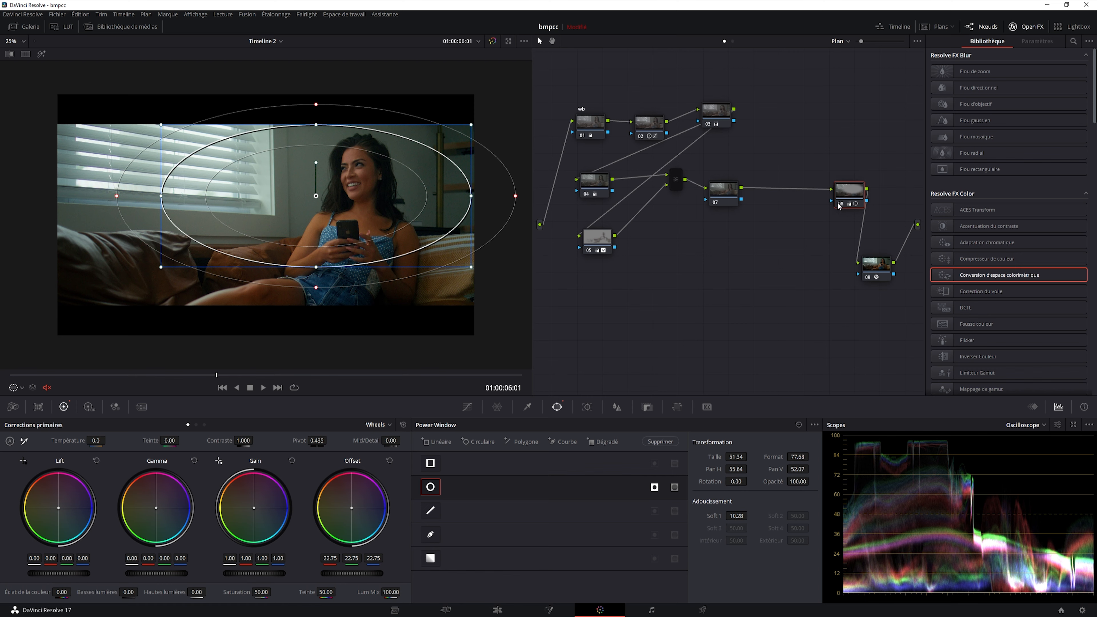
# Move node 08 and the color space conversion node 09 together into the empty area below node 05
pyautogui.moveTo(844, 195); pyautogui.dragTo(814, 307)
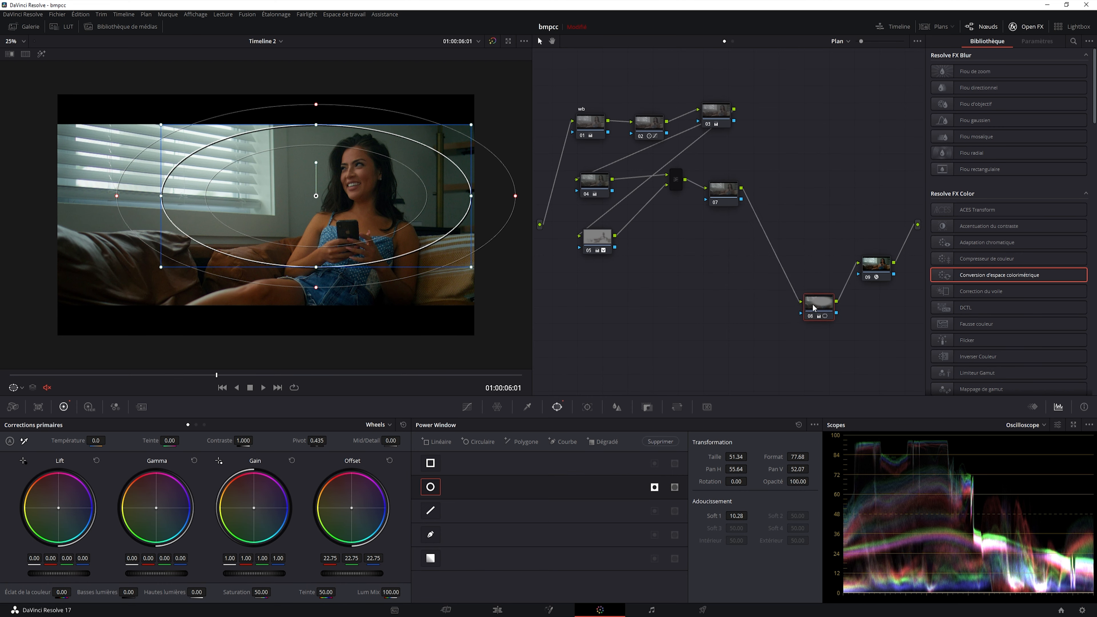
pyautogui.moveTo(807, 251); pyautogui.dragTo(918, 318)
pyautogui.moveTo(877, 264); pyautogui.dragTo(657, 308)
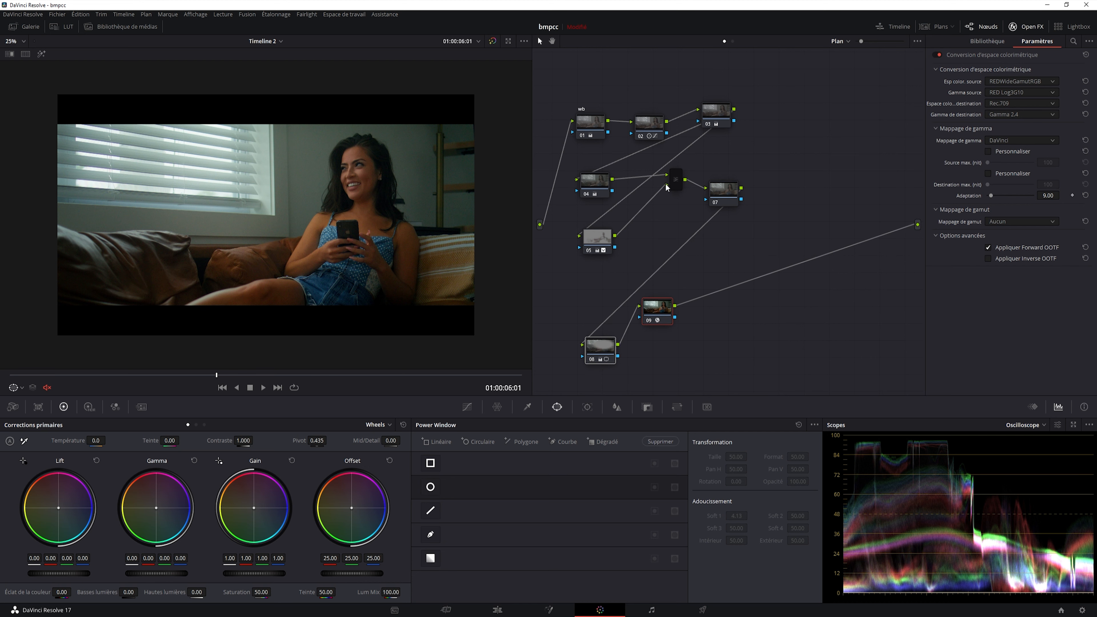
# Tidy the node graph by raising nodes 01 to 05 and moving node 07 farther from the layer mixer
pyautogui.moveTo(585, 131); pyautogui.dragTo(568, 95)
pyautogui.moveTo(632, 129); pyautogui.dragTo(631, 107)
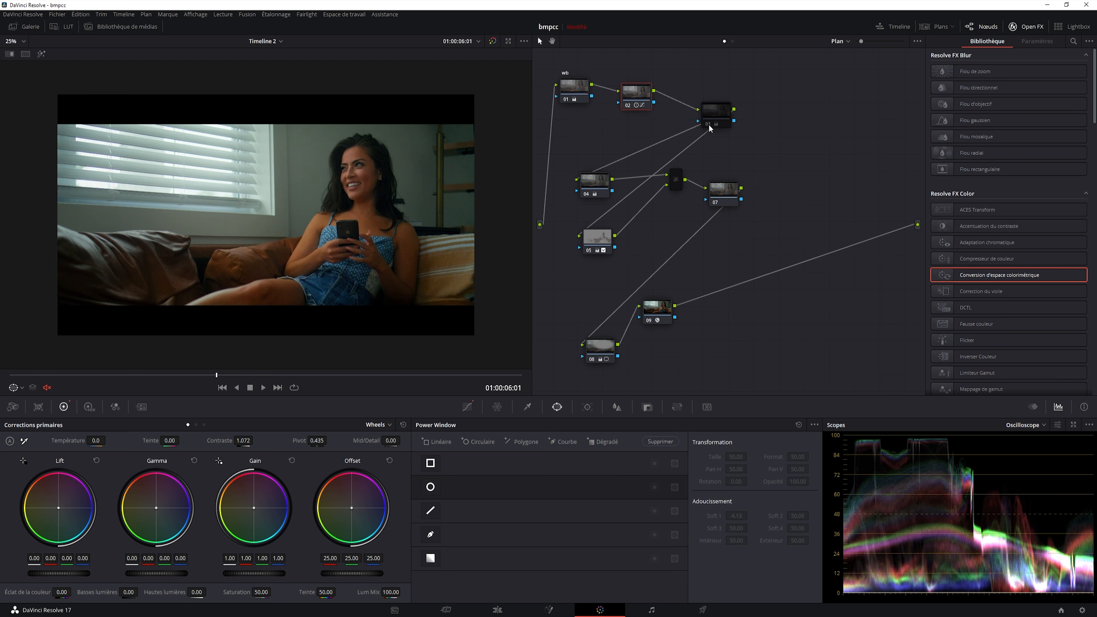
pyautogui.moveTo(709, 128); pyautogui.dragTo(718, 116)
pyautogui.moveTo(591, 193); pyautogui.dragTo(601, 156)
pyautogui.moveTo(595, 242); pyautogui.dragTo(601, 206)
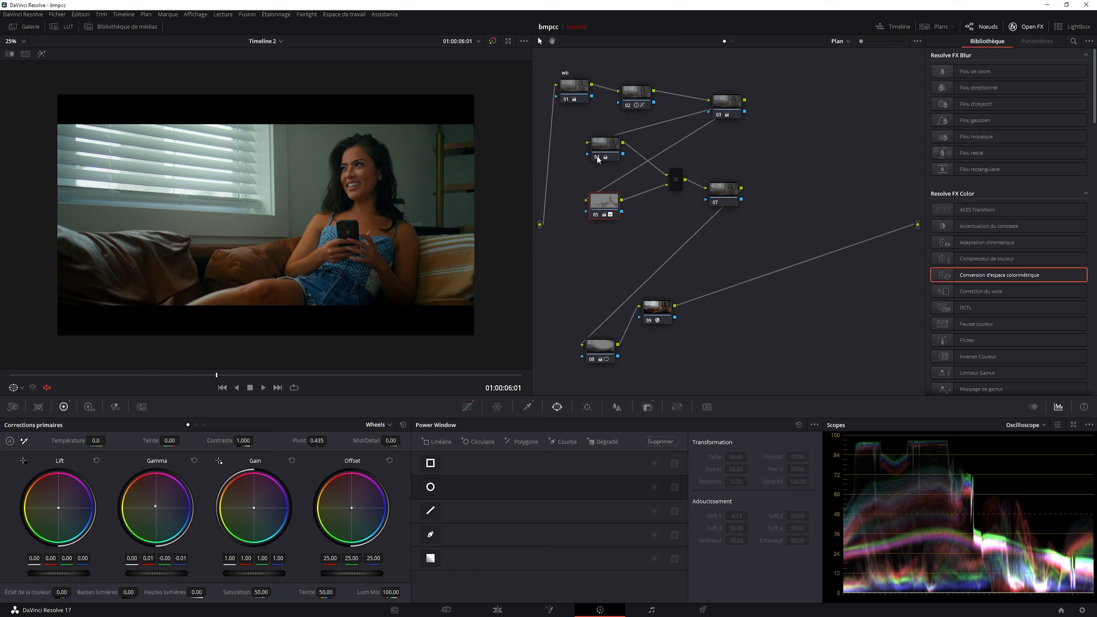
pyautogui.click(679, 179)
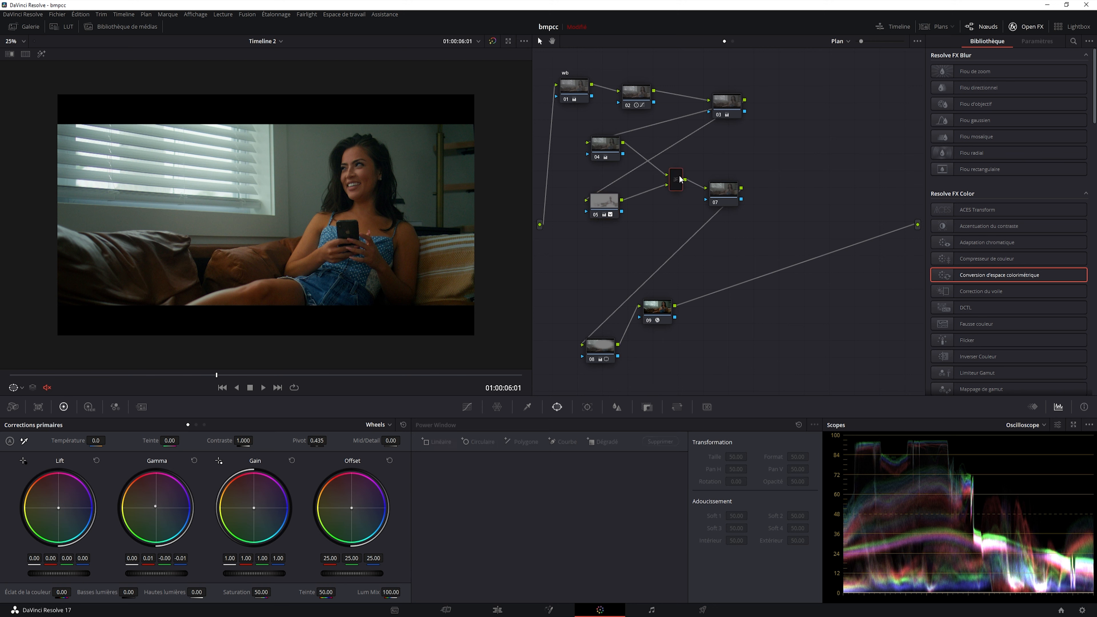
pyautogui.moveTo(727, 196); pyautogui.dragTo(747, 183)
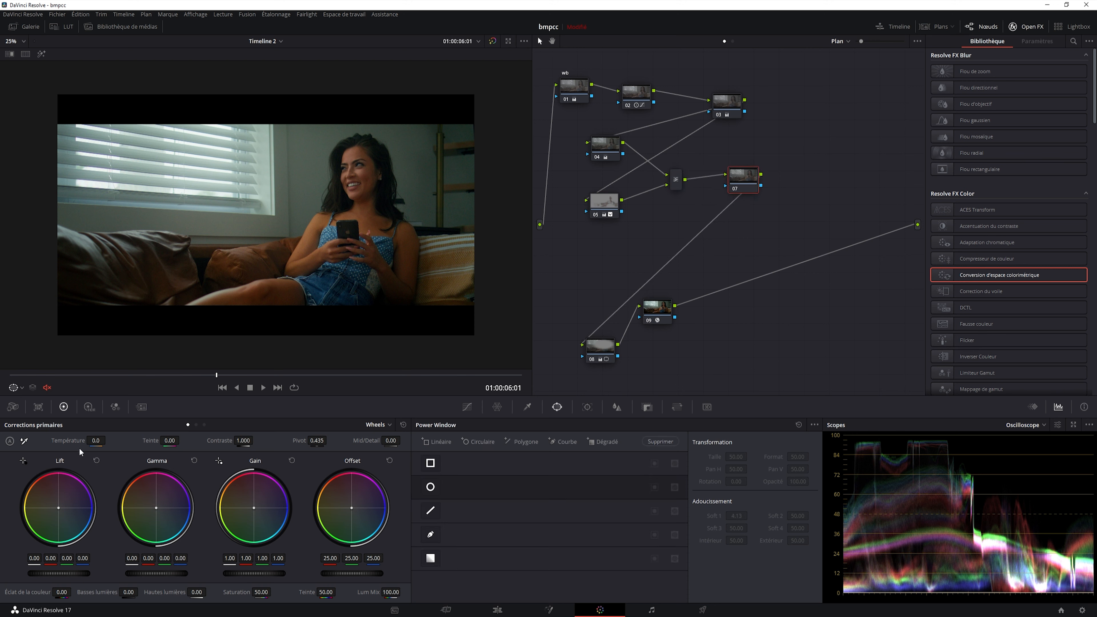
# Preview which image areas the Dark and Black zones of the HDR wheels affect on node 07
pyautogui.click(89, 407)
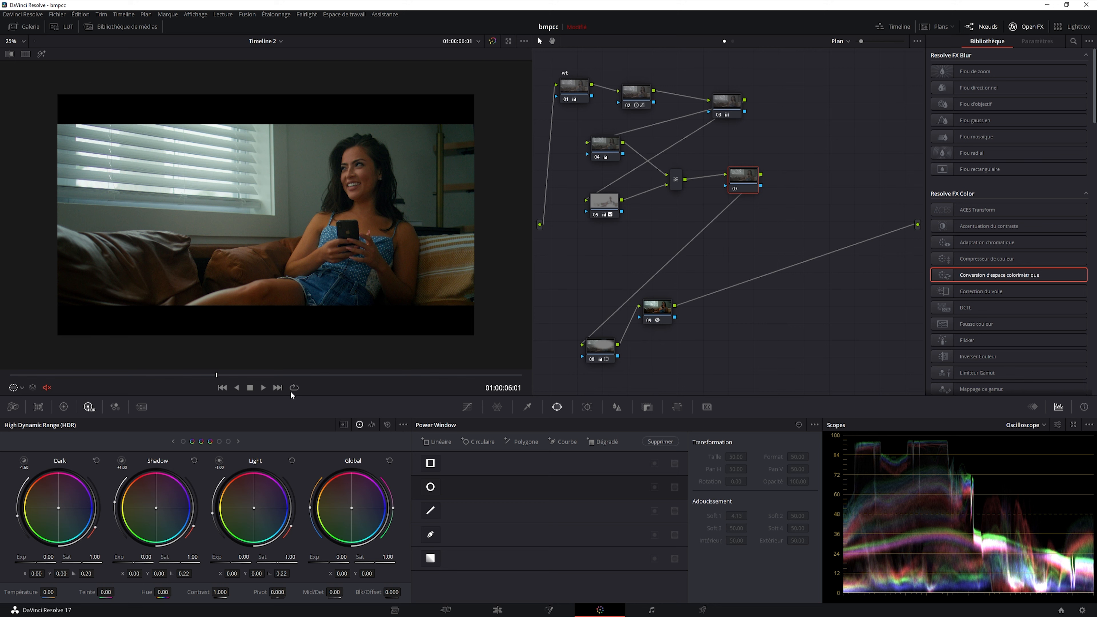
pyautogui.click(605, 155)
pyautogui.click(736, 177)
pyautogui.click(26, 463)
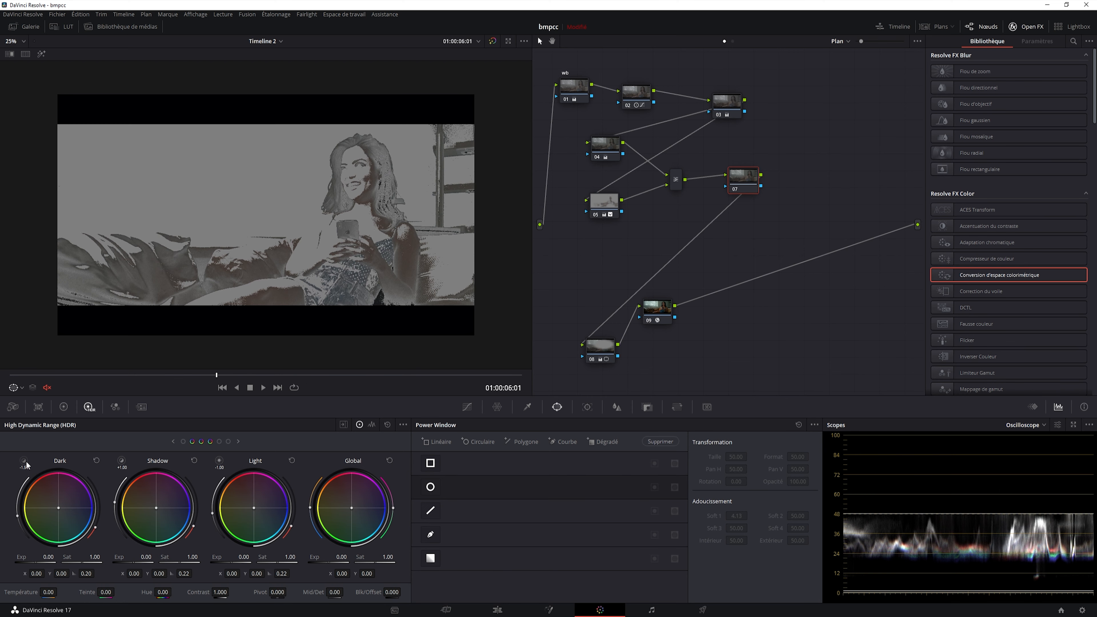
pyautogui.moveTo(27, 465); pyautogui.dragTo(175, 452)
pyautogui.click(172, 442)
pyautogui.click(24, 460)
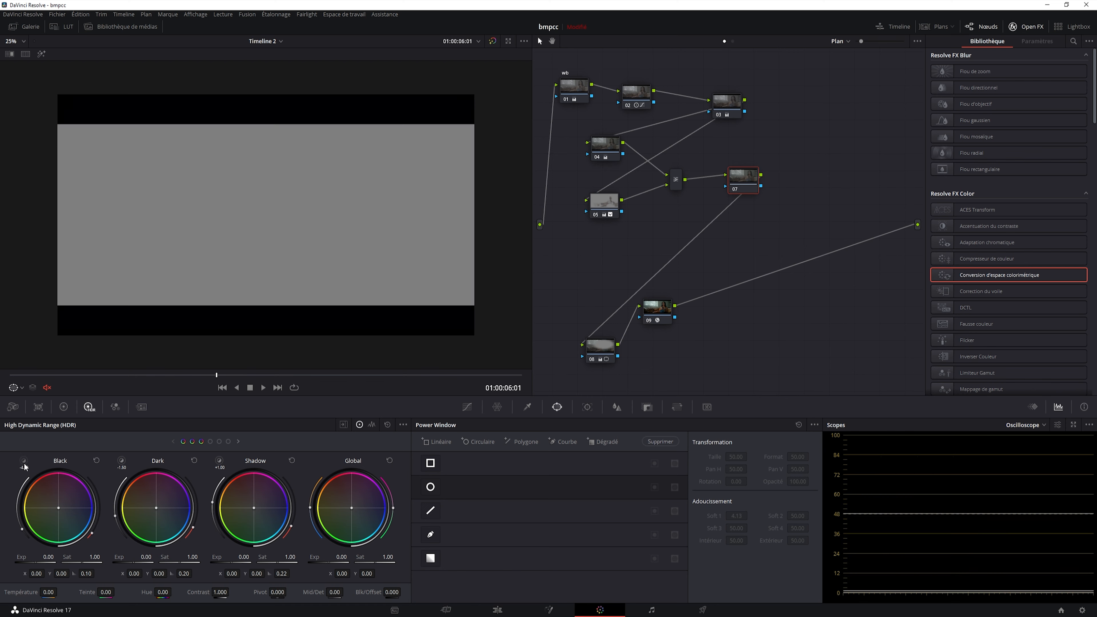
pyautogui.click(121, 460)
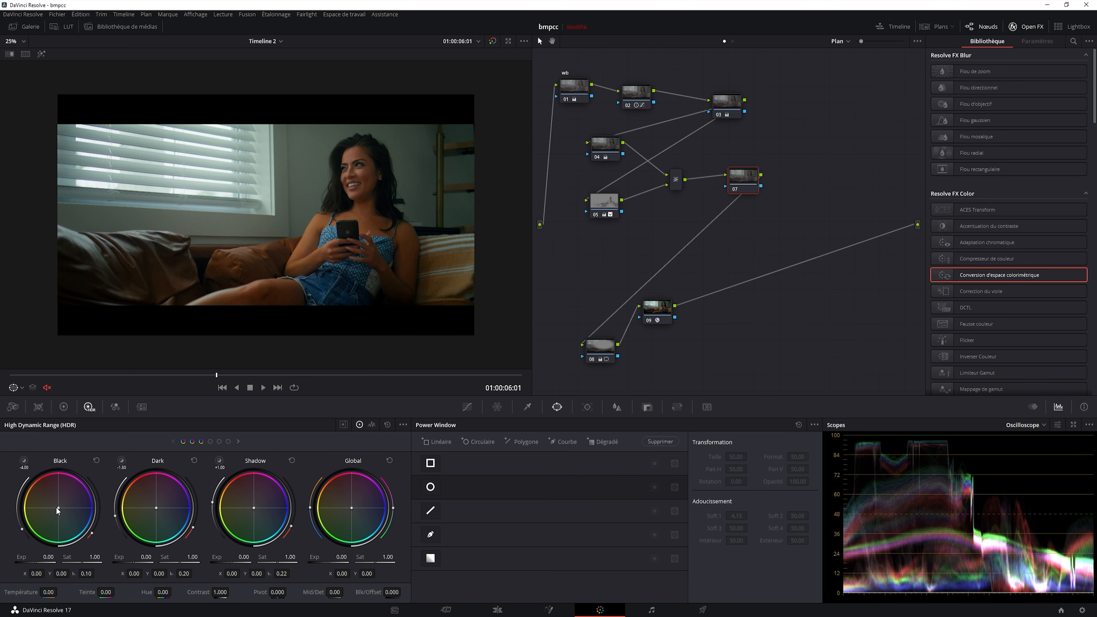
# Try and reset a color shift on the Black zone, and shift the Dark zone's color to X -0.01, Y 0.02
pyautogui.moveTo(60, 510)
pyautogui.mouseDown()
pyautogui.moveTo(82, 491)
pyautogui.moveTo(67, 492)
pyautogui.mouseUp()
pyautogui.click(96, 460)
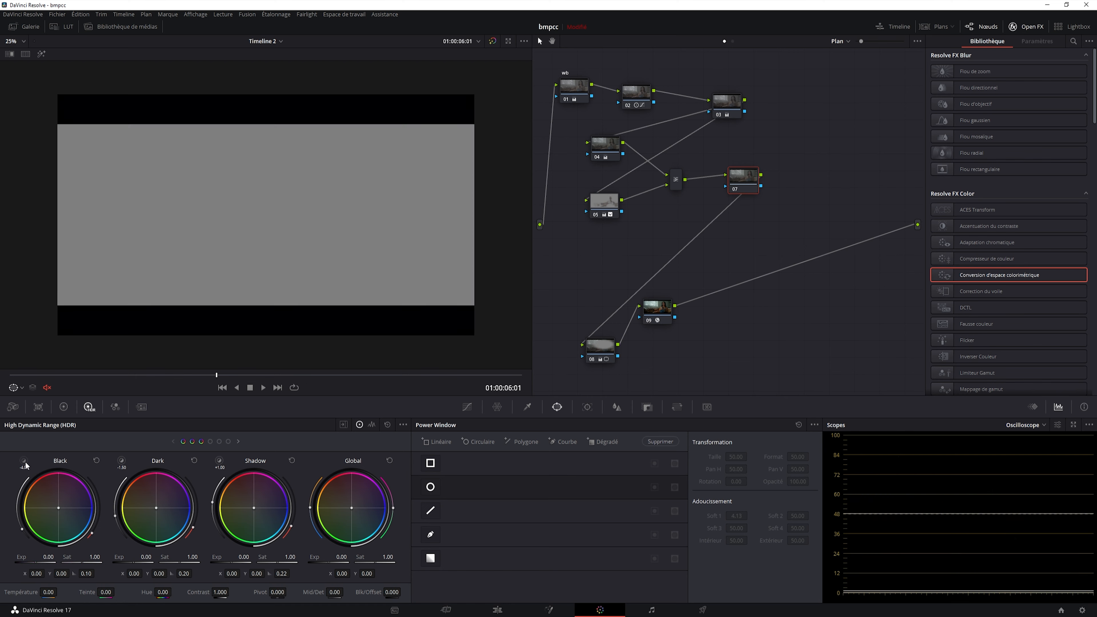
pyautogui.click(123, 463)
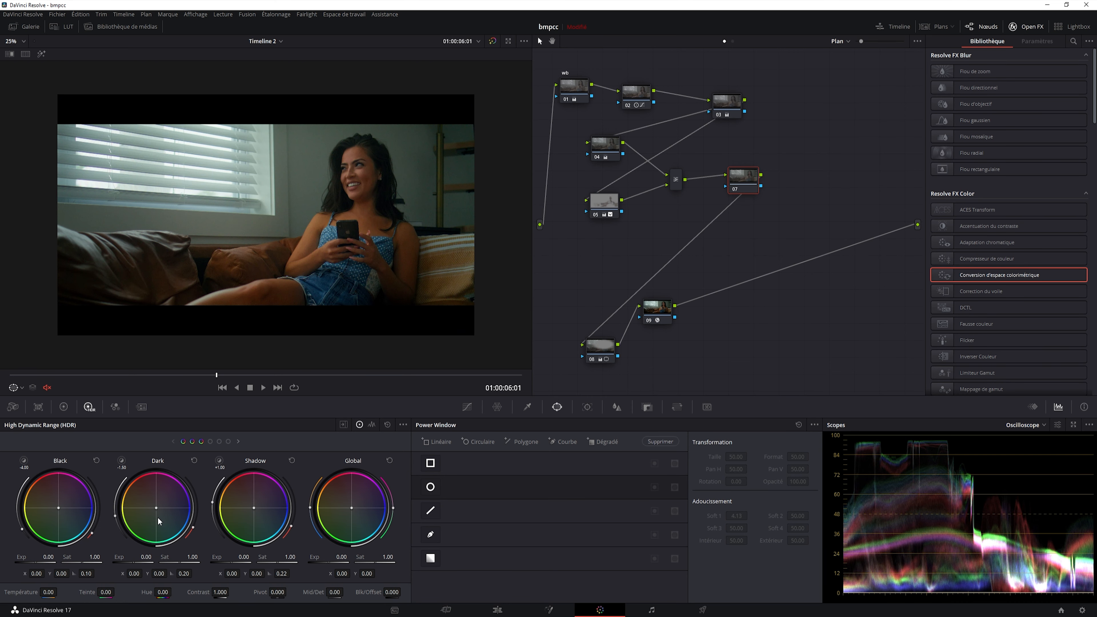
pyautogui.moveTo(156, 506); pyautogui.dragTo(155, 510)
pyautogui.moveTo(155, 507); pyautogui.dragTo(155, 506)
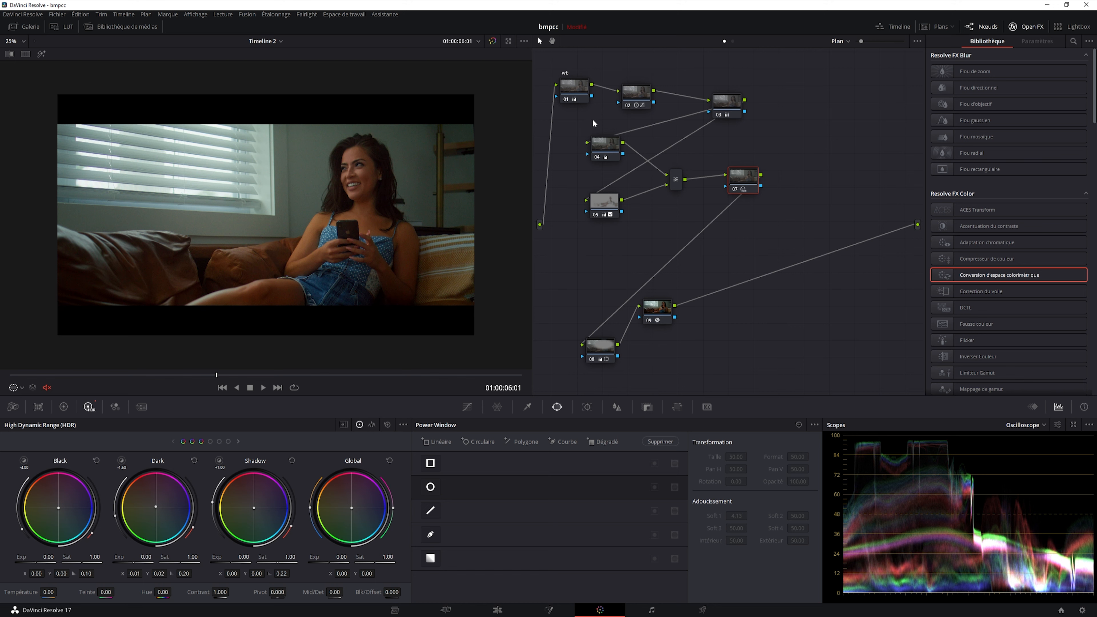
# Check the primary wheel balance on node 04, and return to the HDR zones of node 07
pyautogui.click(605, 146)
pyautogui.click(63, 407)
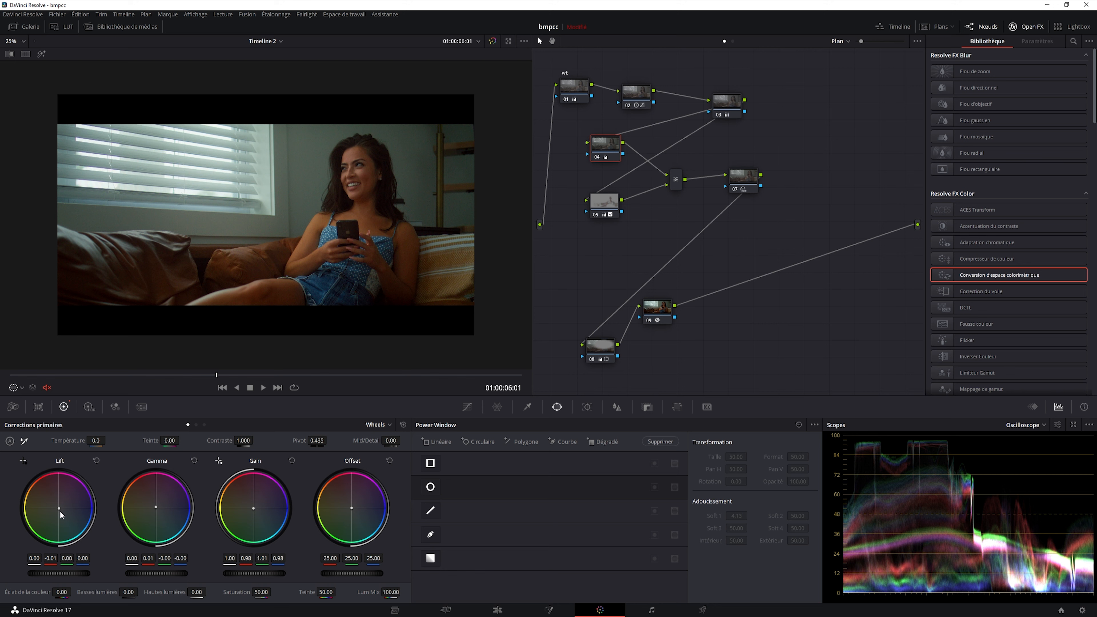
pyautogui.click(743, 182)
pyautogui.click(90, 409)
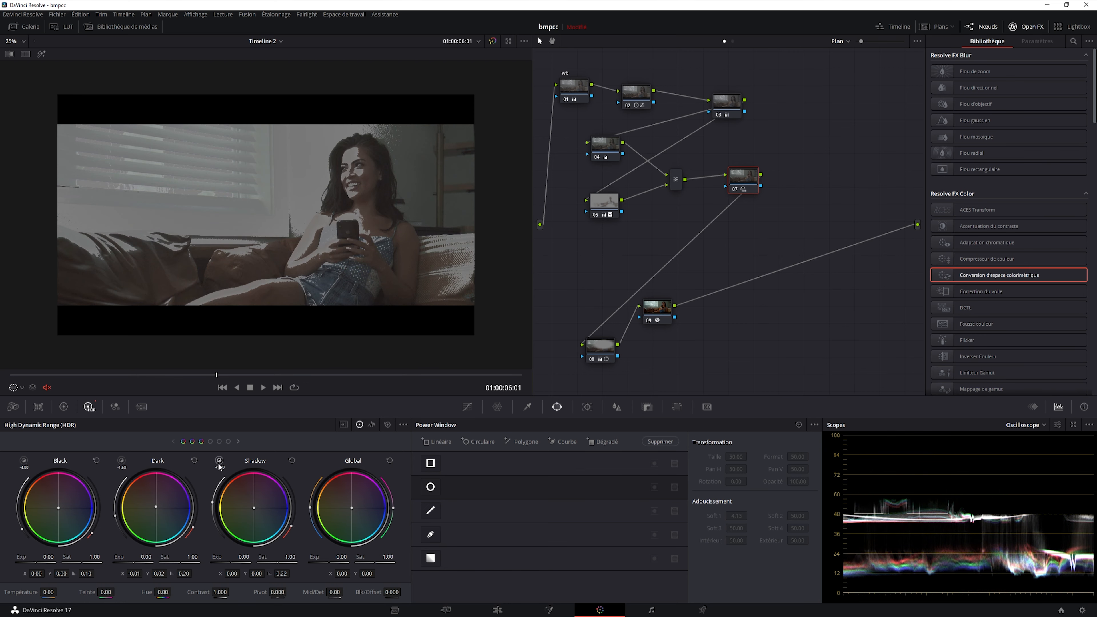
# Shift the Shadow zone's color slightly on node 07, with saturation 0.72 and falloff 0.51
pyautogui.moveTo(254, 508); pyautogui.dragTo(254, 513)
pyautogui.moveTo(277, 562); pyautogui.dragTo(264, 561)
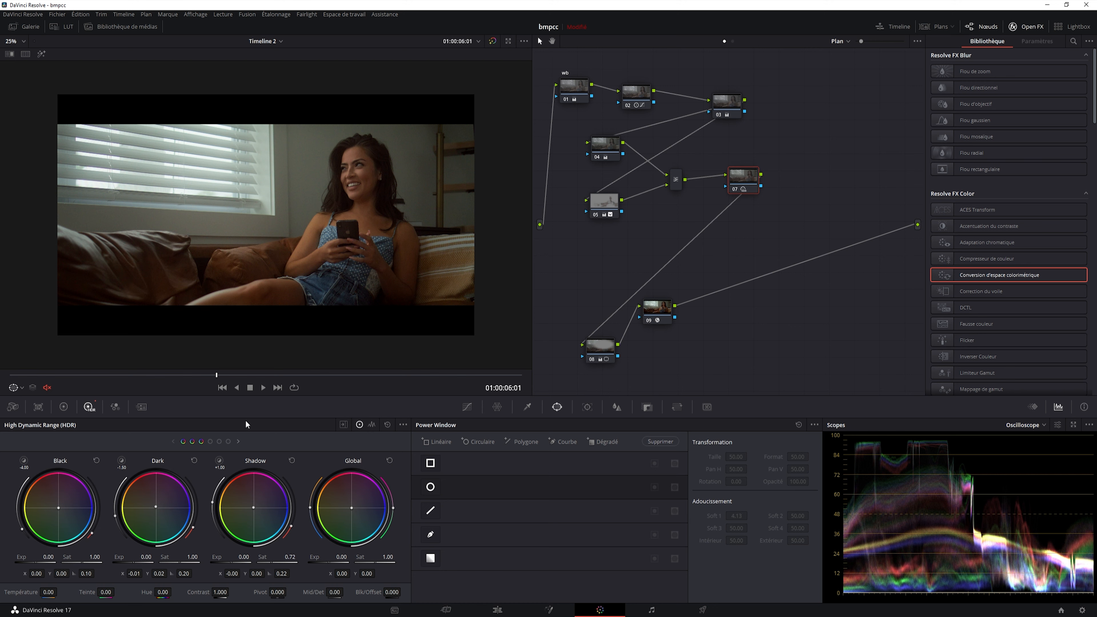
pyautogui.moveTo(289, 521); pyautogui.dragTo(299, 475)
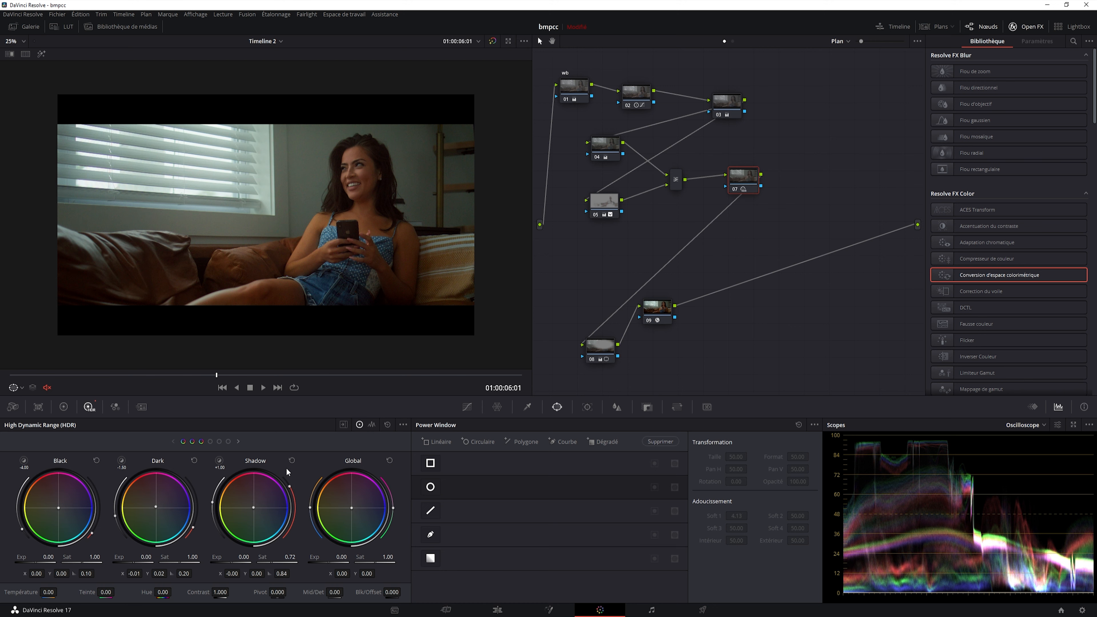
pyautogui.moveTo(290, 489); pyautogui.dragTo(292, 508)
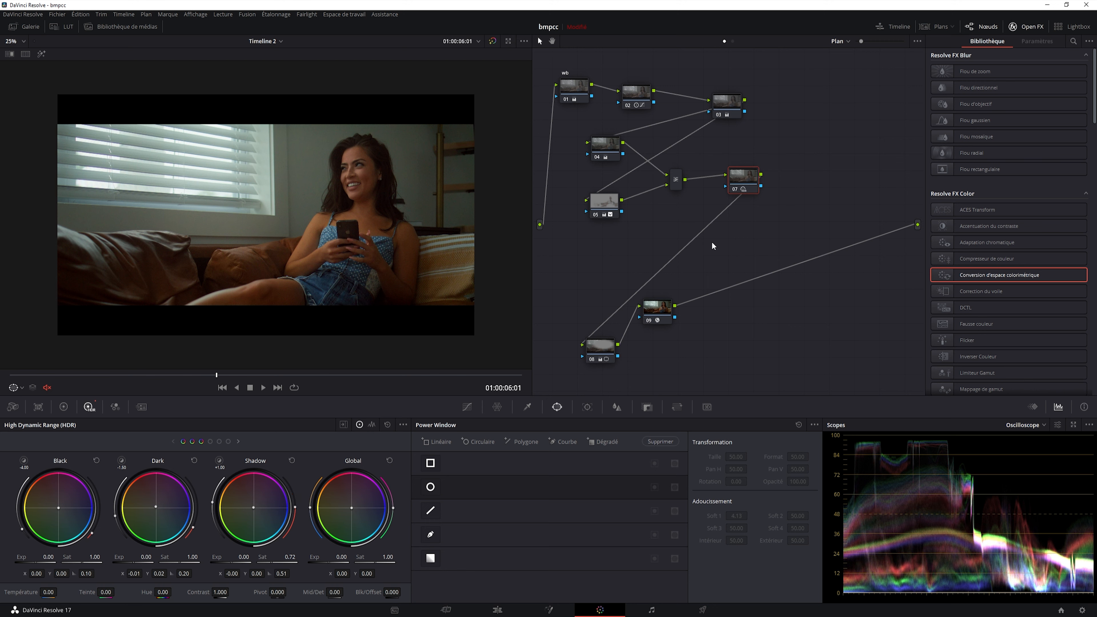
# Place node 08 right after node 07 in the graph and move node 09 below them
pyautogui.moveTo(747, 186); pyautogui.dragTo(741, 186)
pyautogui.moveTo(656, 311); pyautogui.dragTo(759, 321)
pyautogui.moveTo(600, 351); pyautogui.dragTo(791, 180)
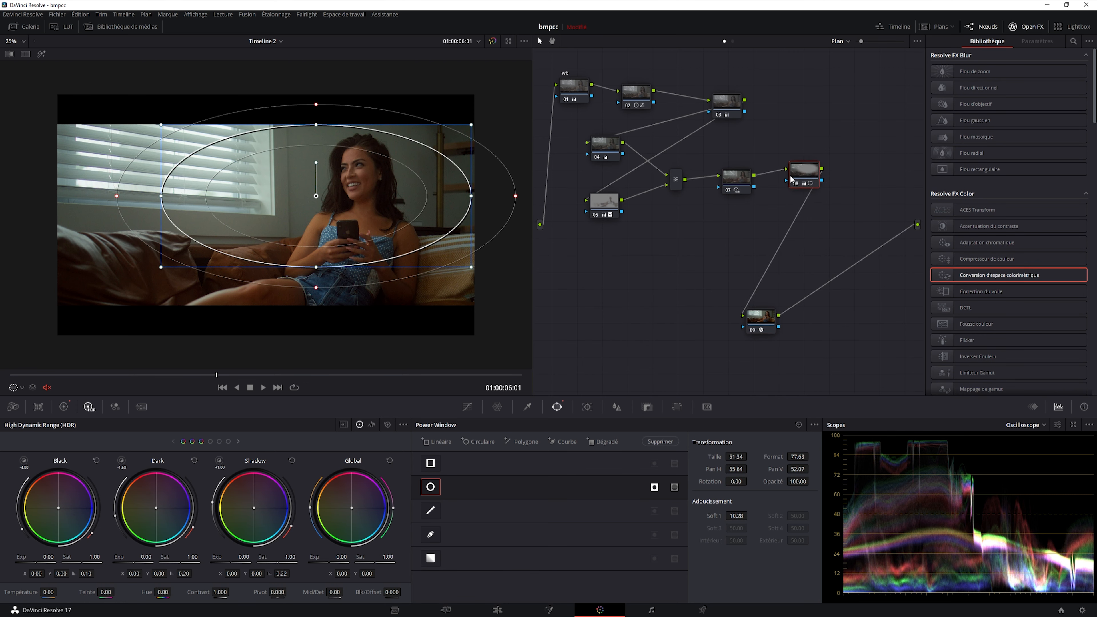
pyautogui.moveTo(757, 314); pyautogui.dragTo(782, 305)
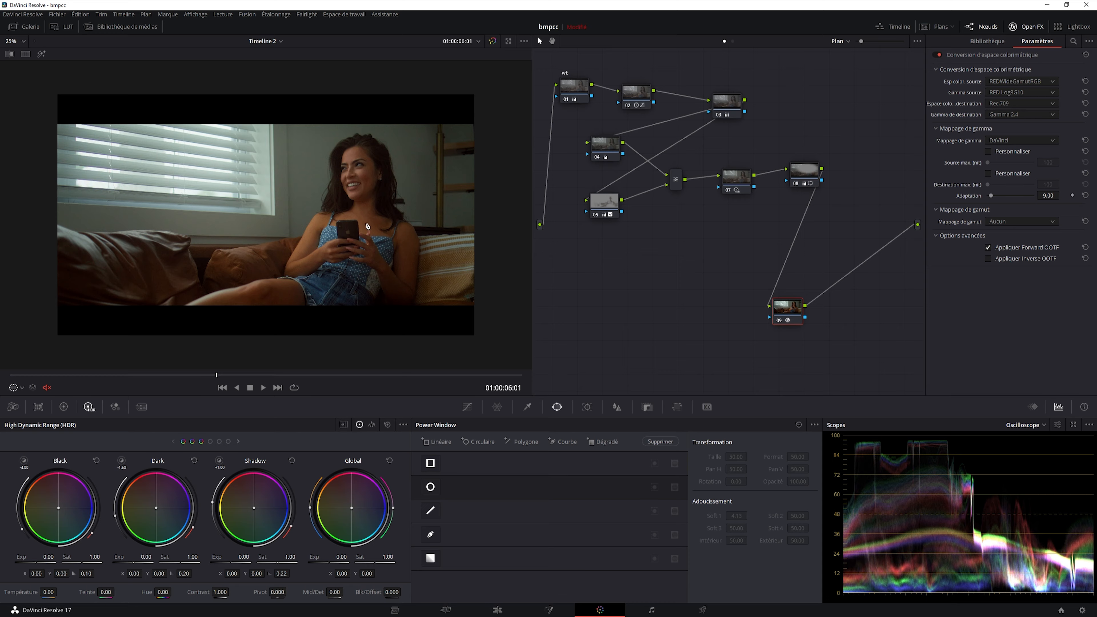
# Play the clip full screen and compare it with the grade bypassed
pyautogui.press('p')
pyautogui.press('space')
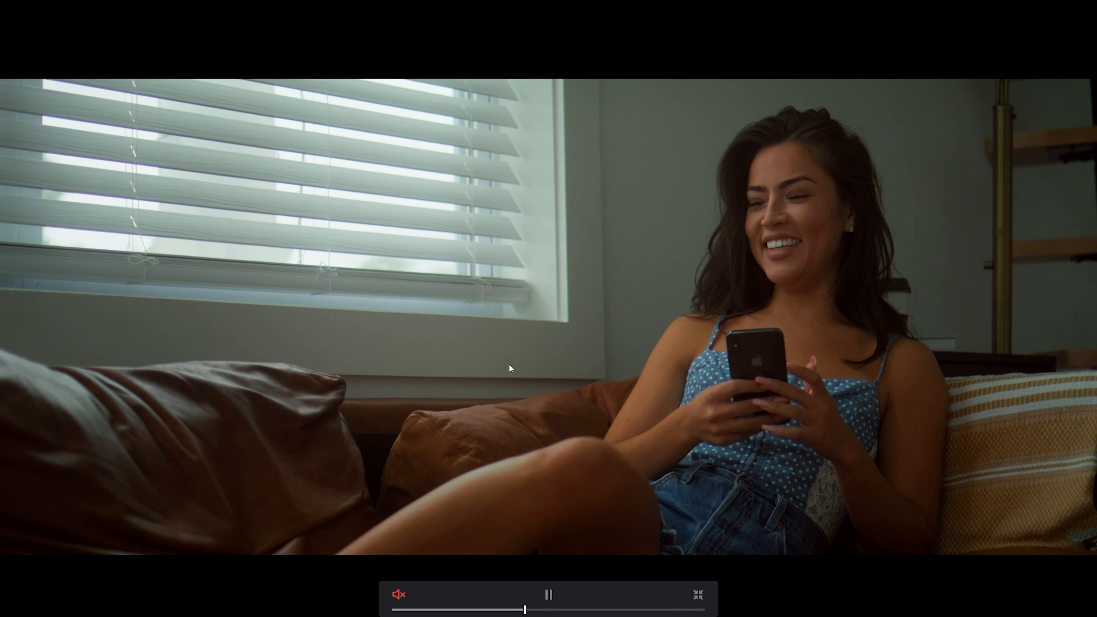
pyautogui.press('space')
pyautogui.hotkey('shift', 'd')
pyautogui.hotkey('shift', 'd')
pyautogui.press('space')
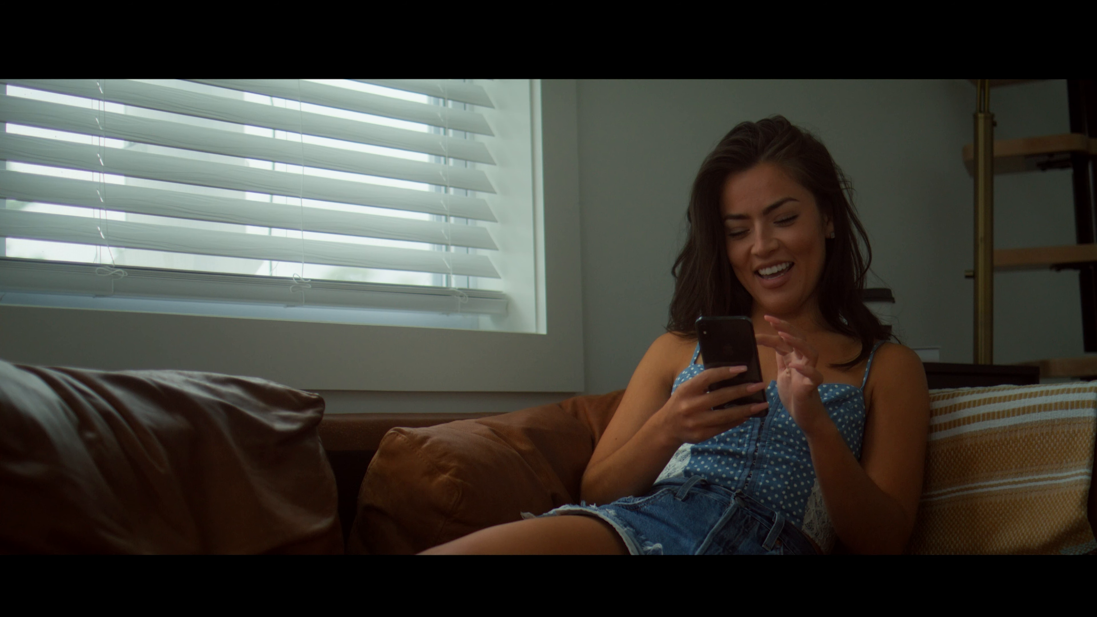
pyautogui.press('Escape')
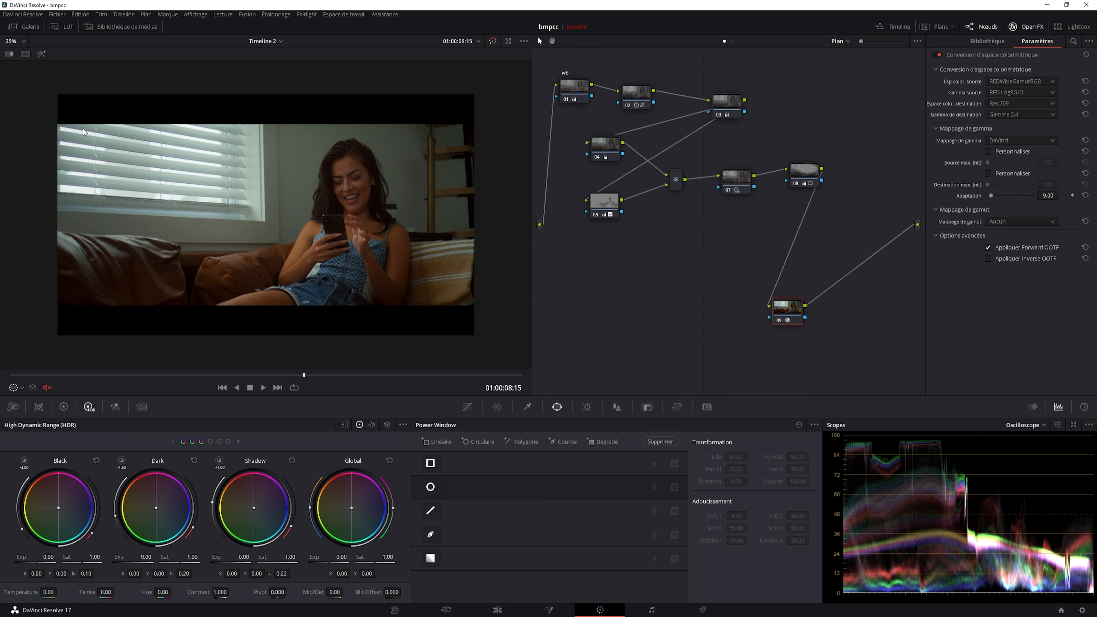
# Lower the saturation of the darkest shadows and brightest highlights on node 08 with the Lum vs Sat curve
pyautogui.click(466, 407)
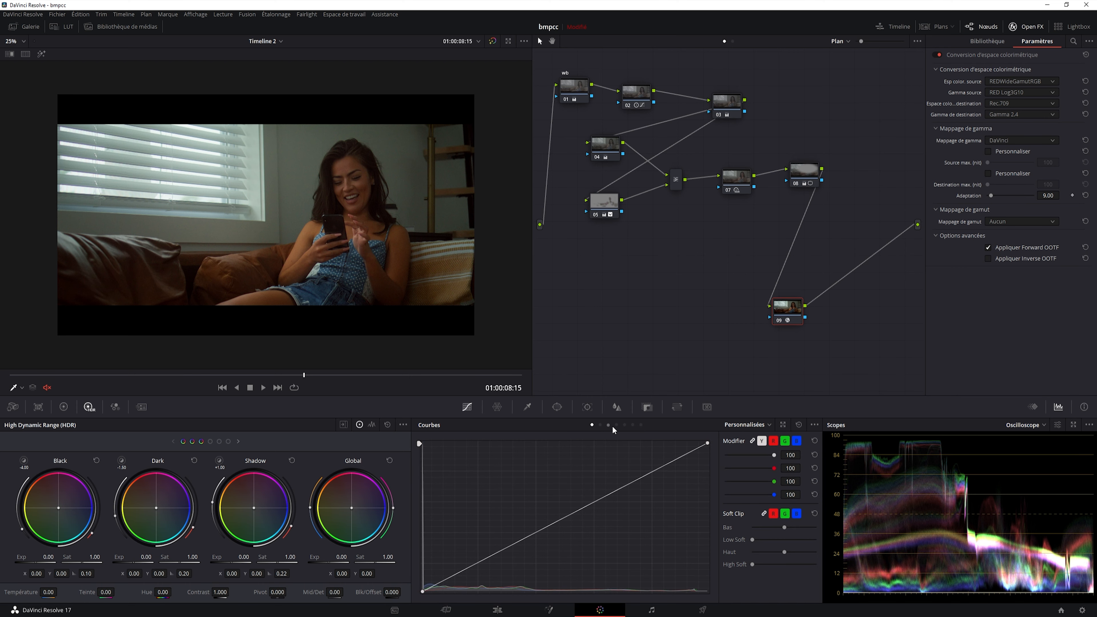
pyautogui.click(612, 425)
pyautogui.click(625, 425)
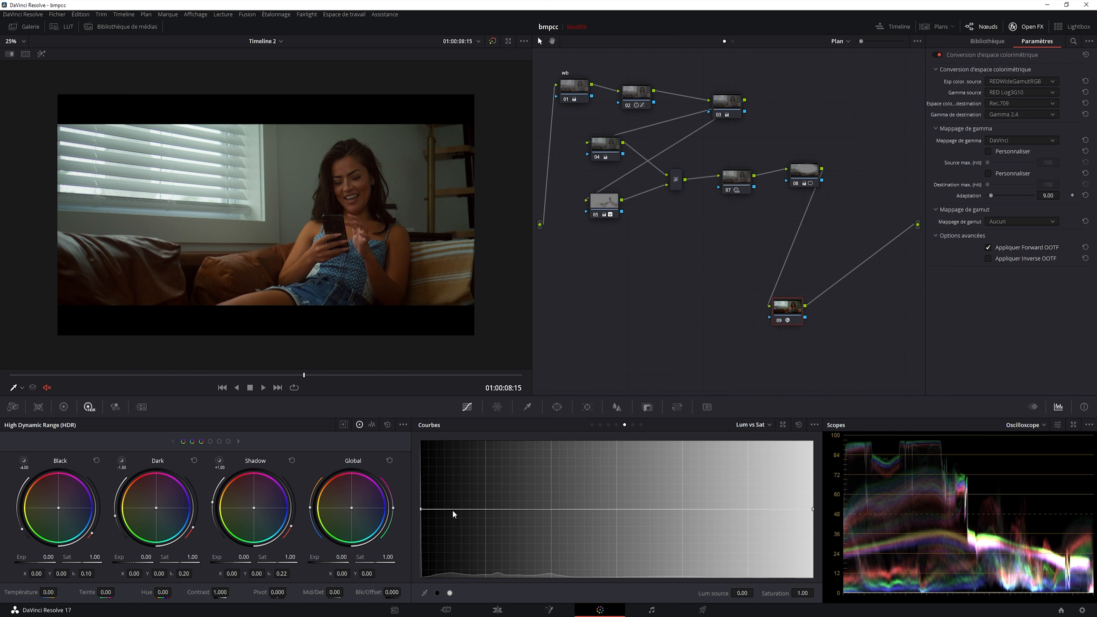
pyautogui.click(805, 176)
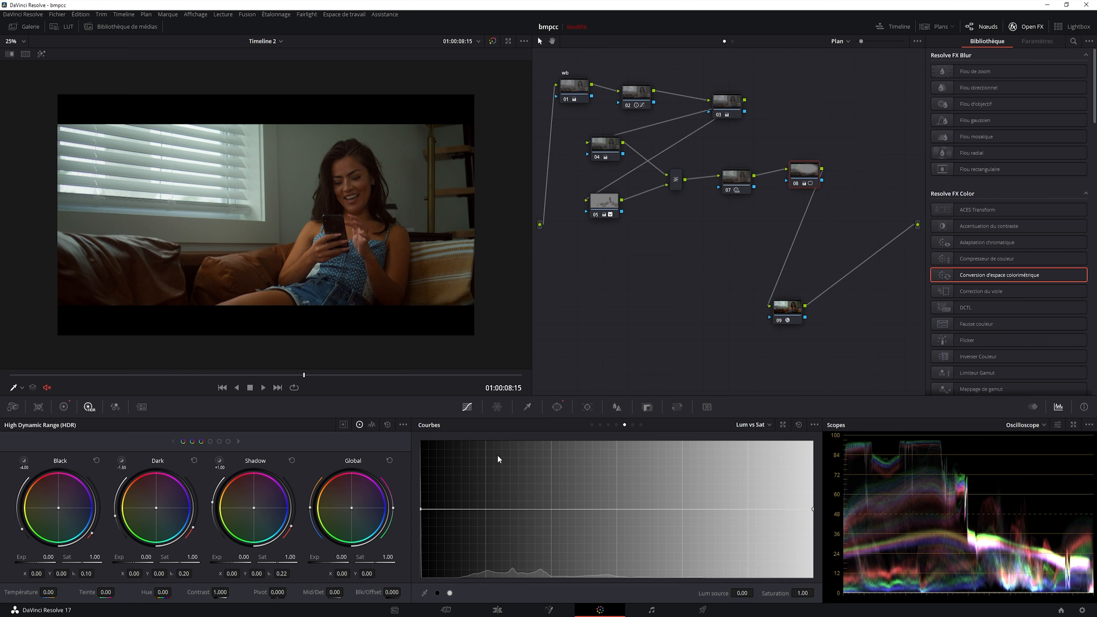
pyautogui.click(453, 508)
pyautogui.moveTo(427, 569); pyautogui.dragTo(427, 581)
pyautogui.moveTo(452, 509); pyautogui.dragTo(444, 510)
pyautogui.click(781, 510)
pyautogui.moveTo(813, 510); pyautogui.dragTo(803, 587)
# Open the Hue vs Sat curve for node 08
pyautogui.click(608, 425)
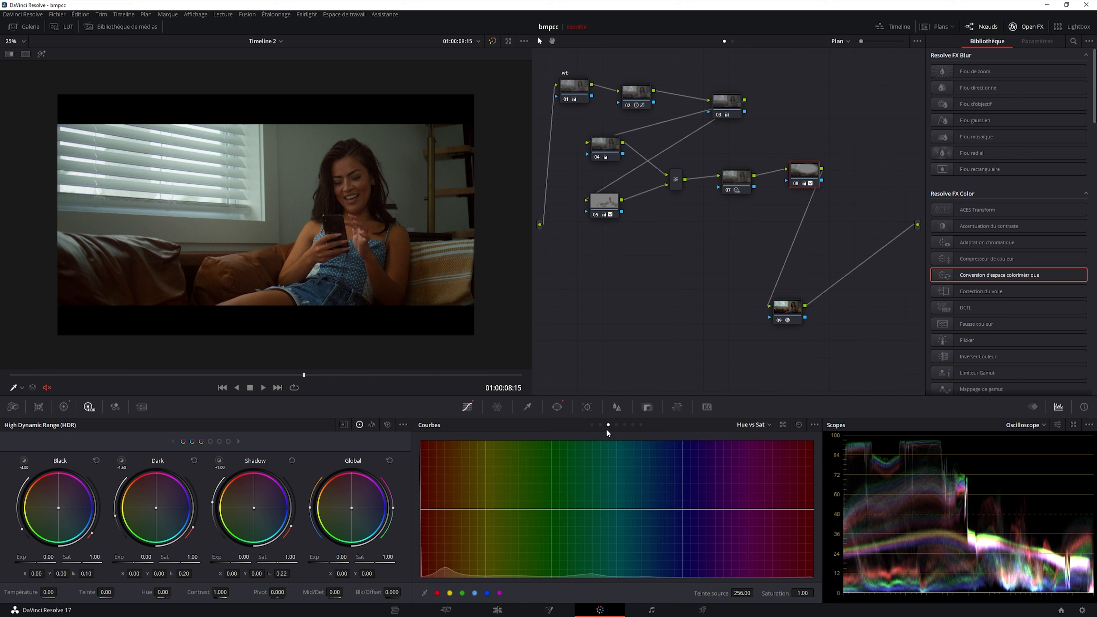